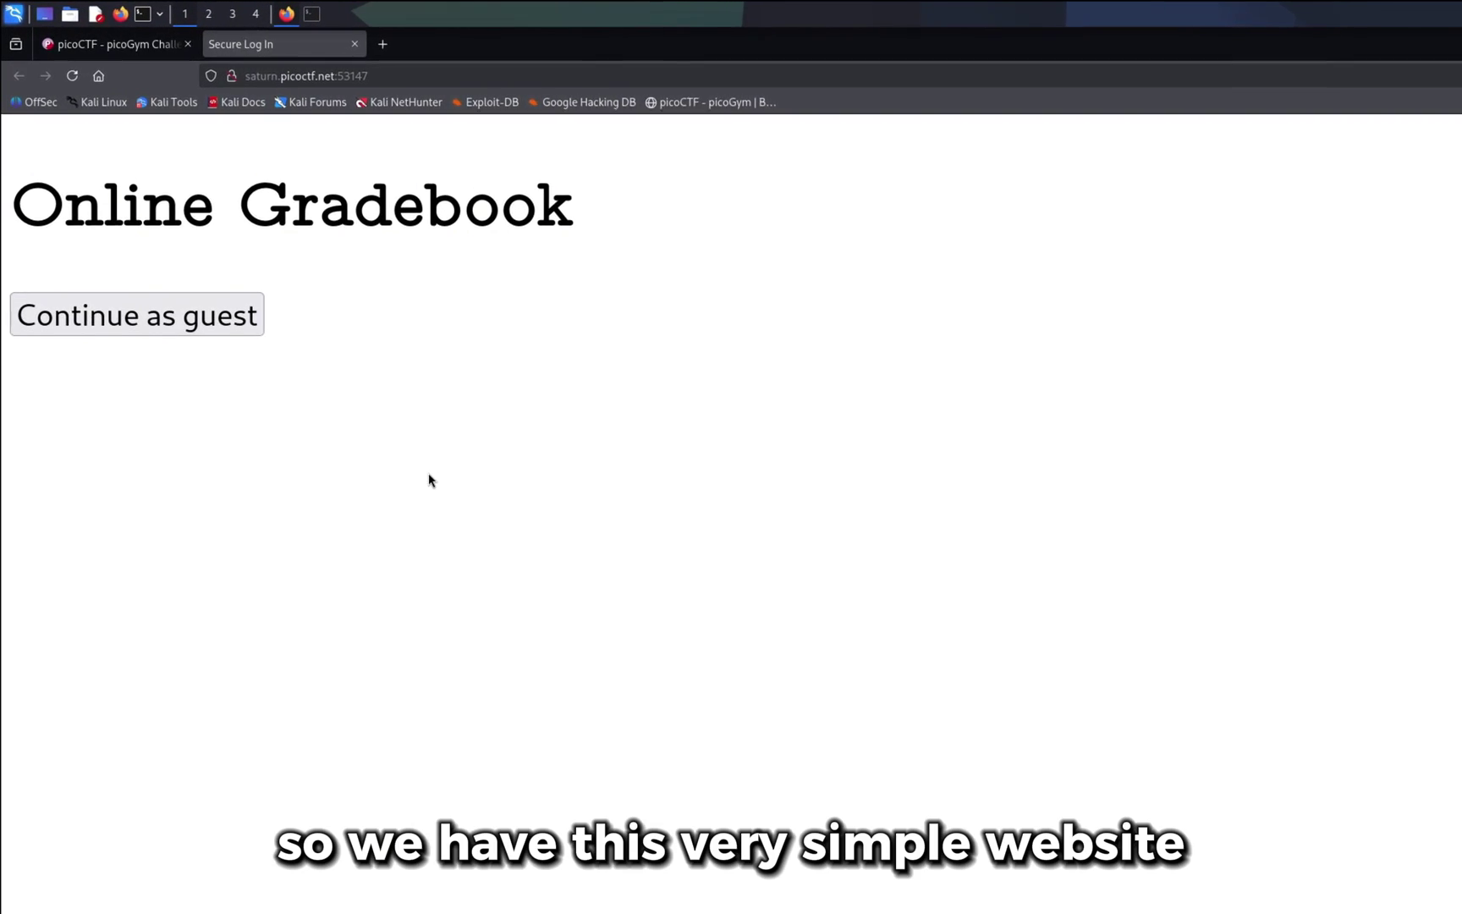
# Enter the Online Gradebook as a guest and compare check.php with the login page
pyautogui.moveTo(23, 441); pyautogui.dragTo(1154, 403)
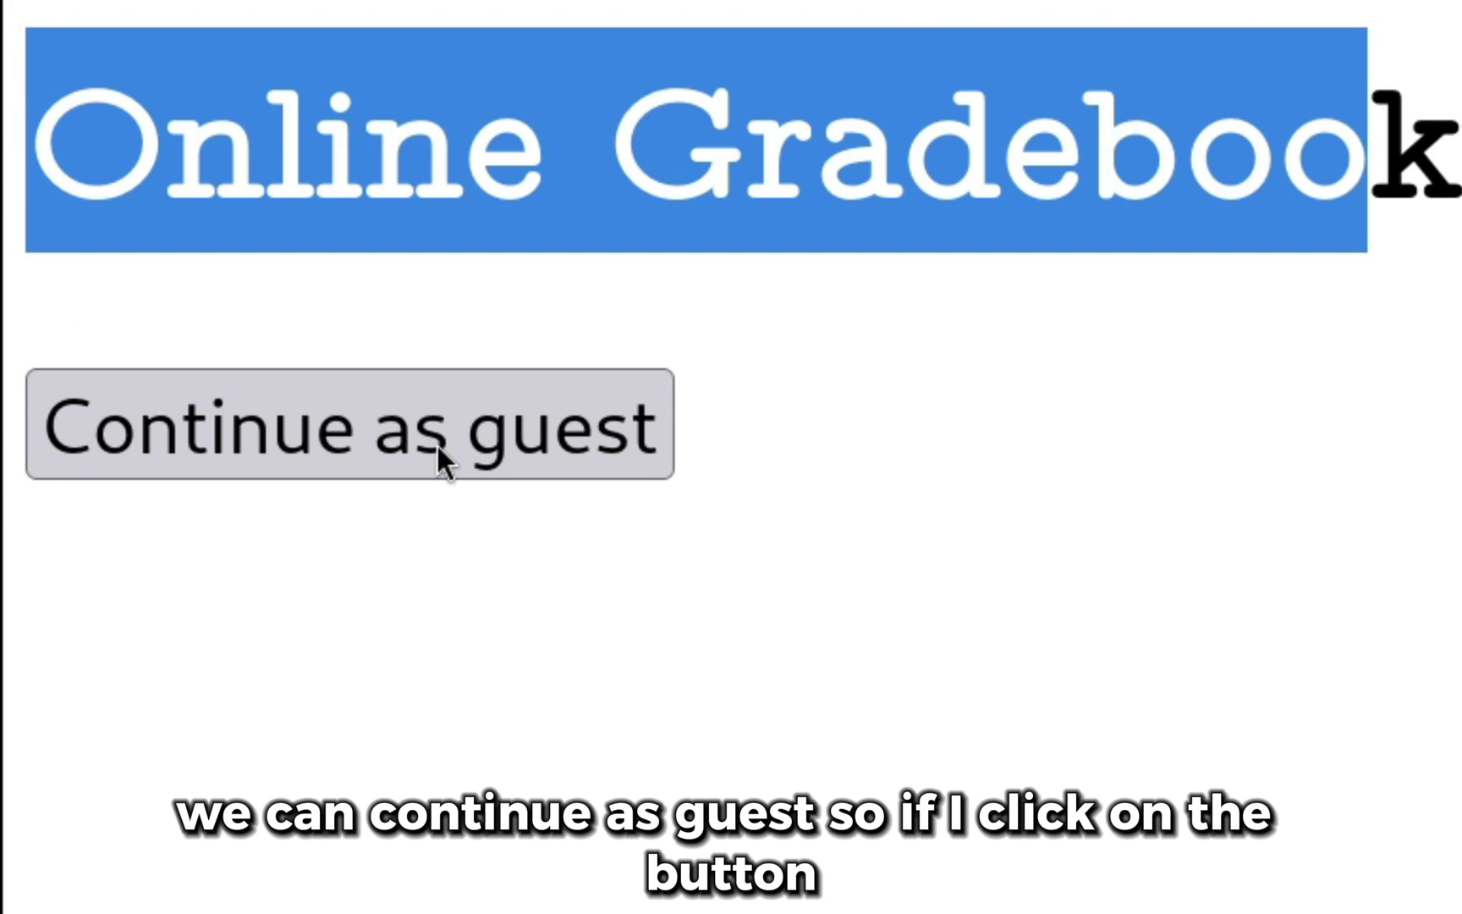
pyautogui.click(436, 443)
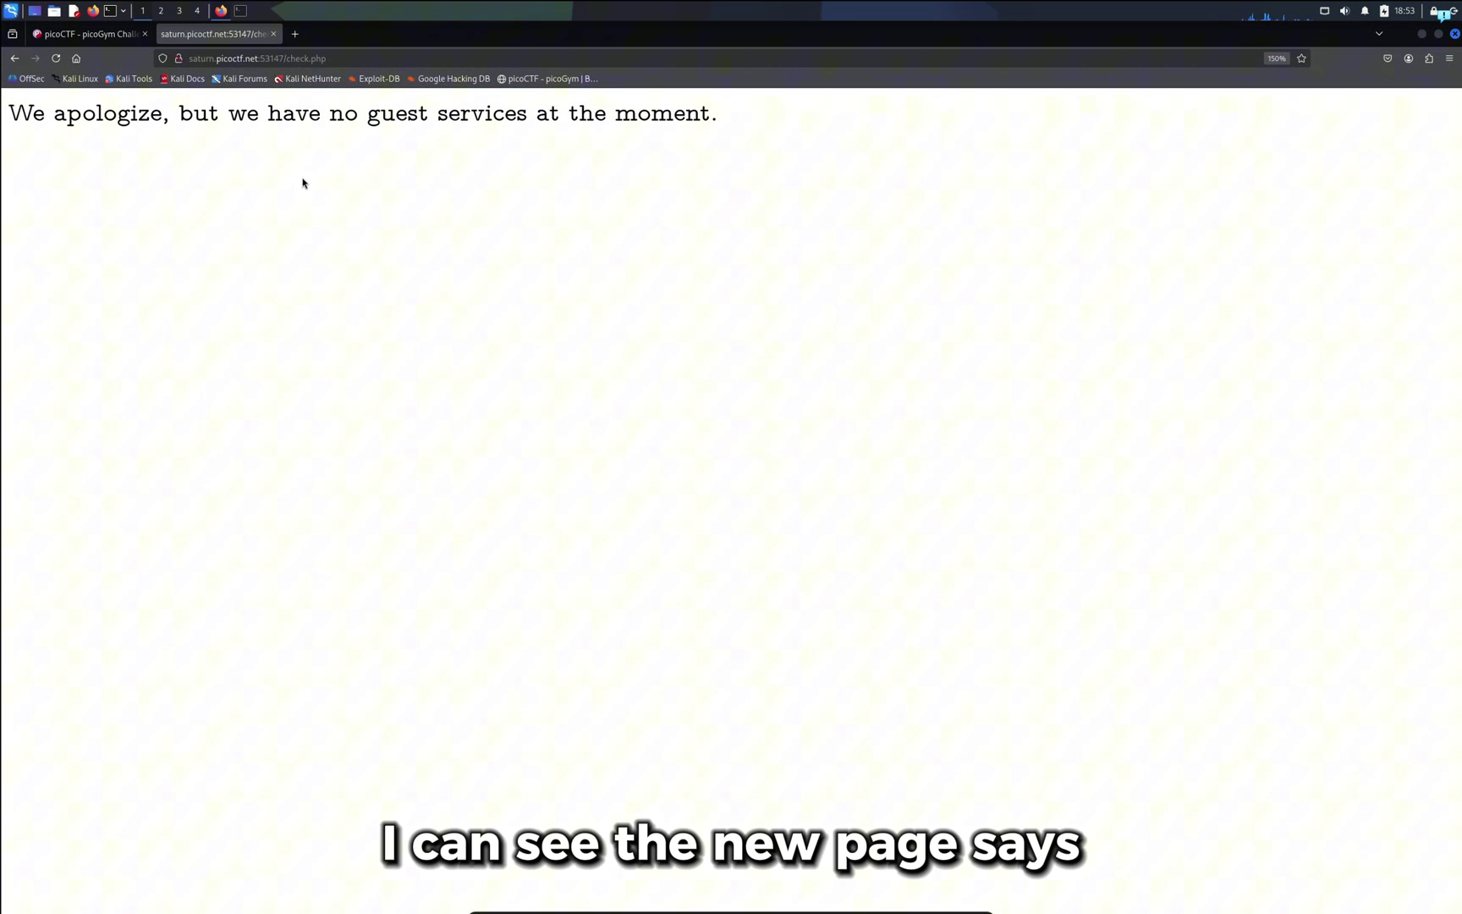
pyautogui.moveTo(137, 286); pyautogui.dragTo(1333, 294)
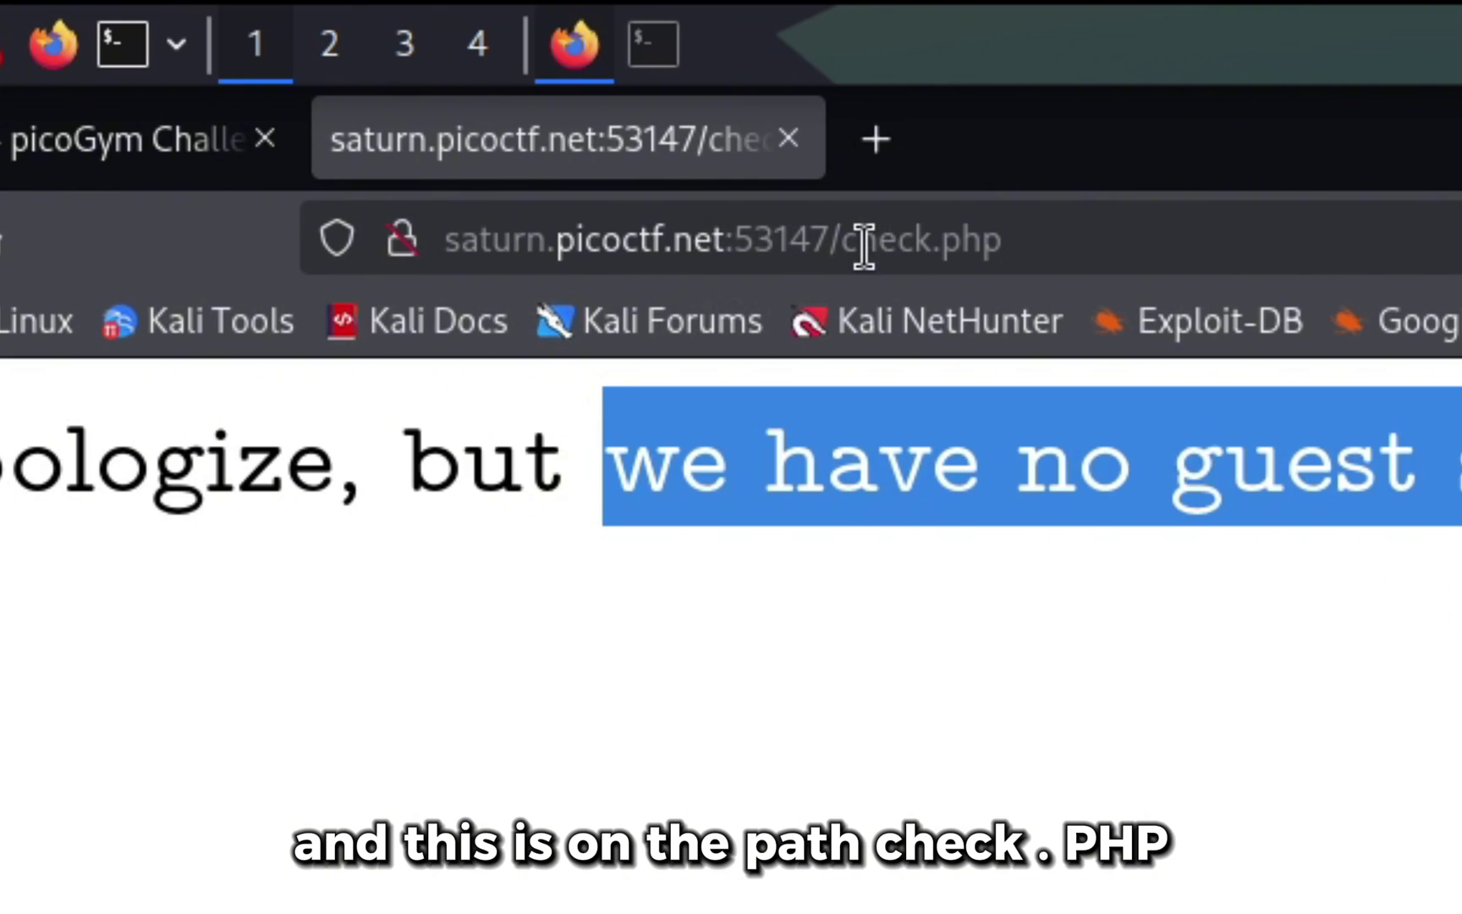
pyautogui.doubleClick(864, 244)
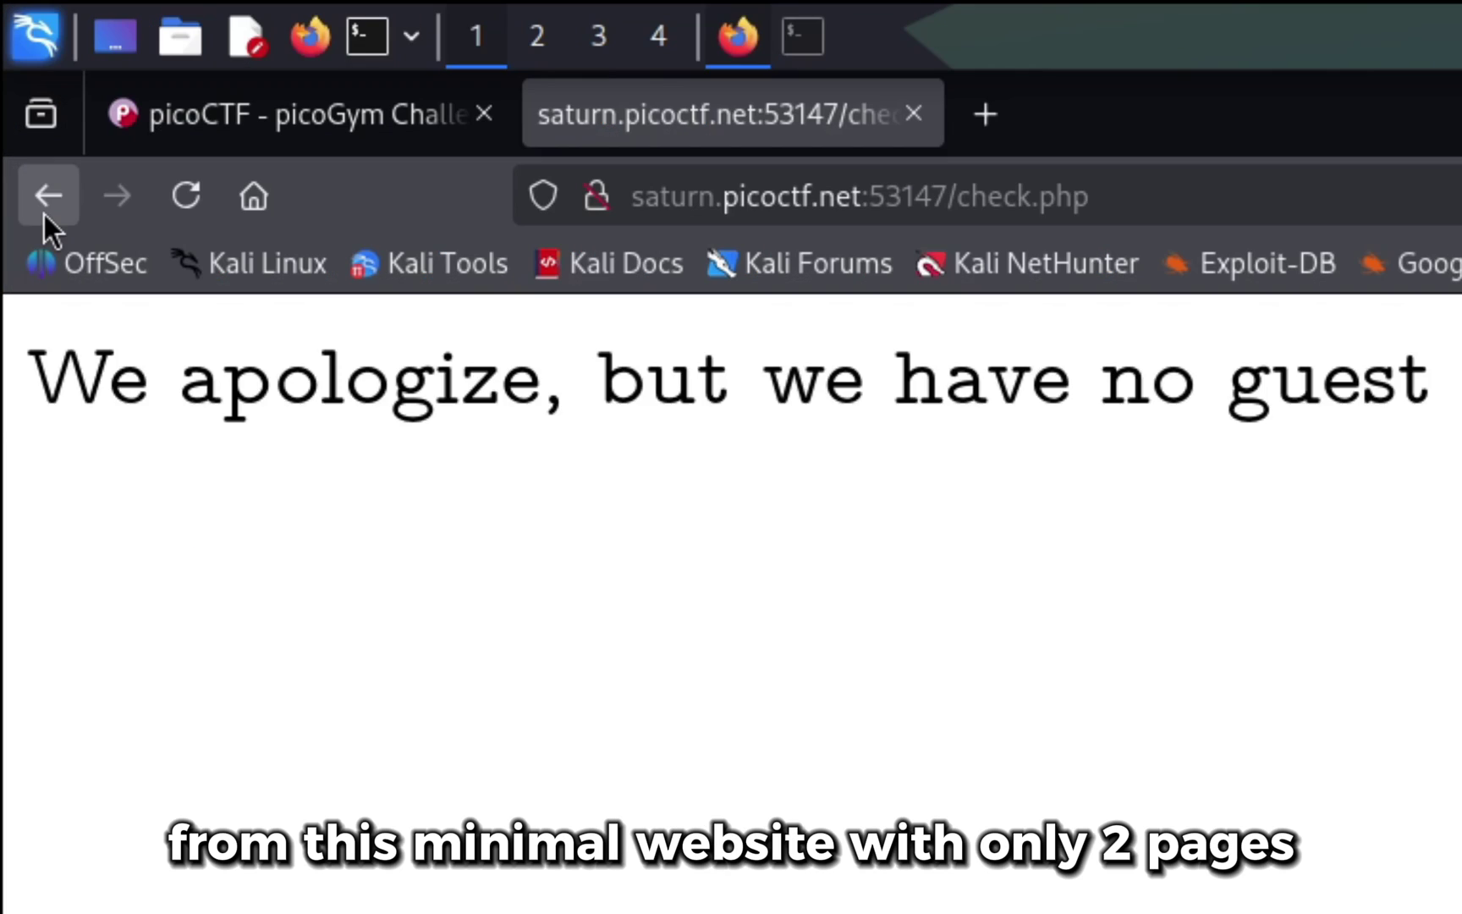
pyautogui.click(45, 214)
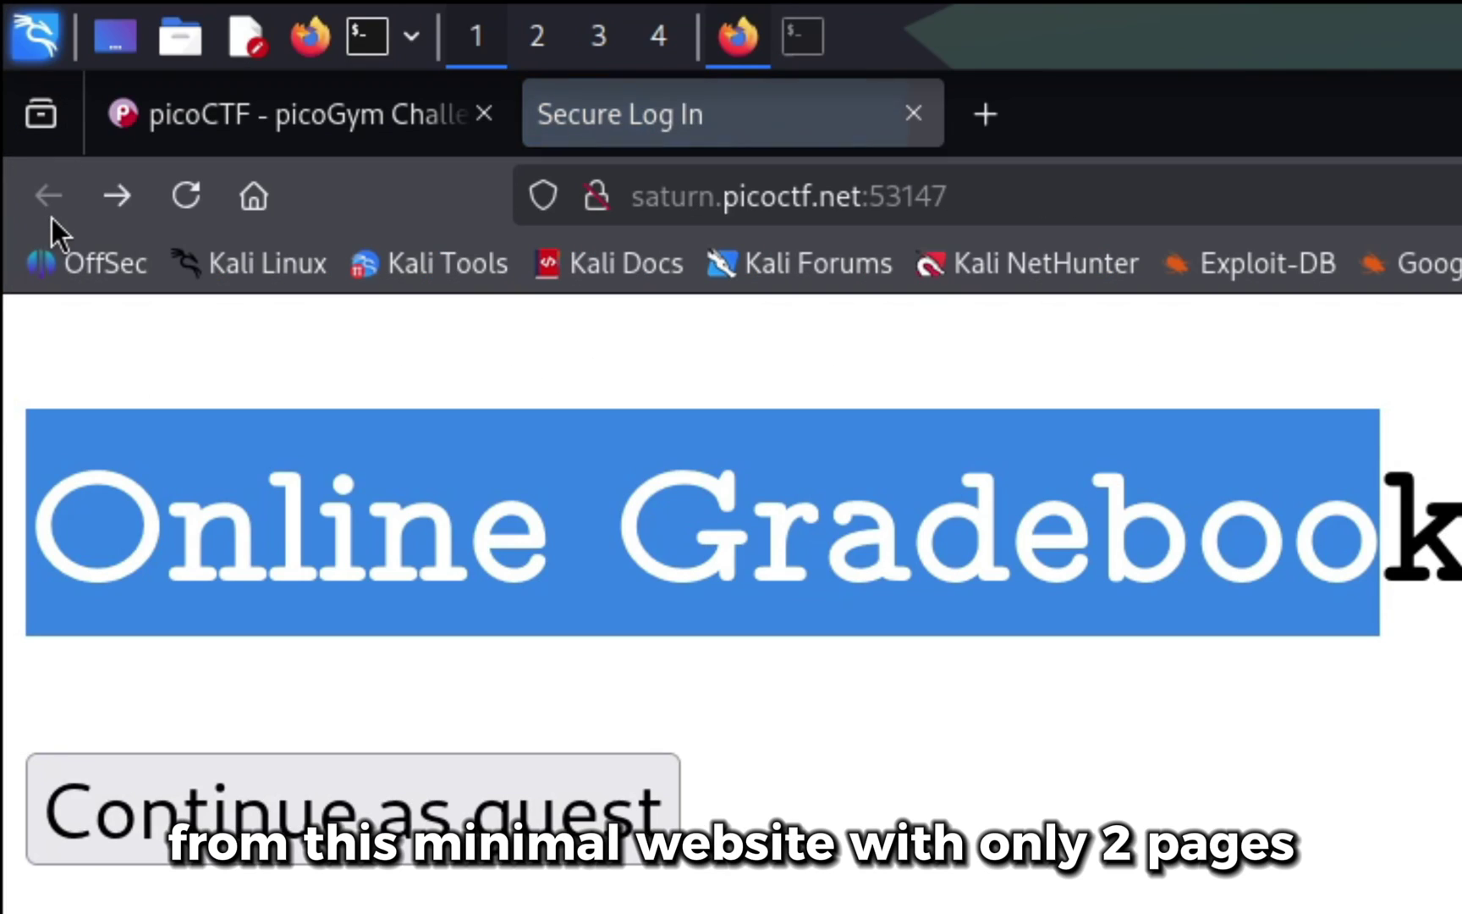
pyautogui.click(111, 221)
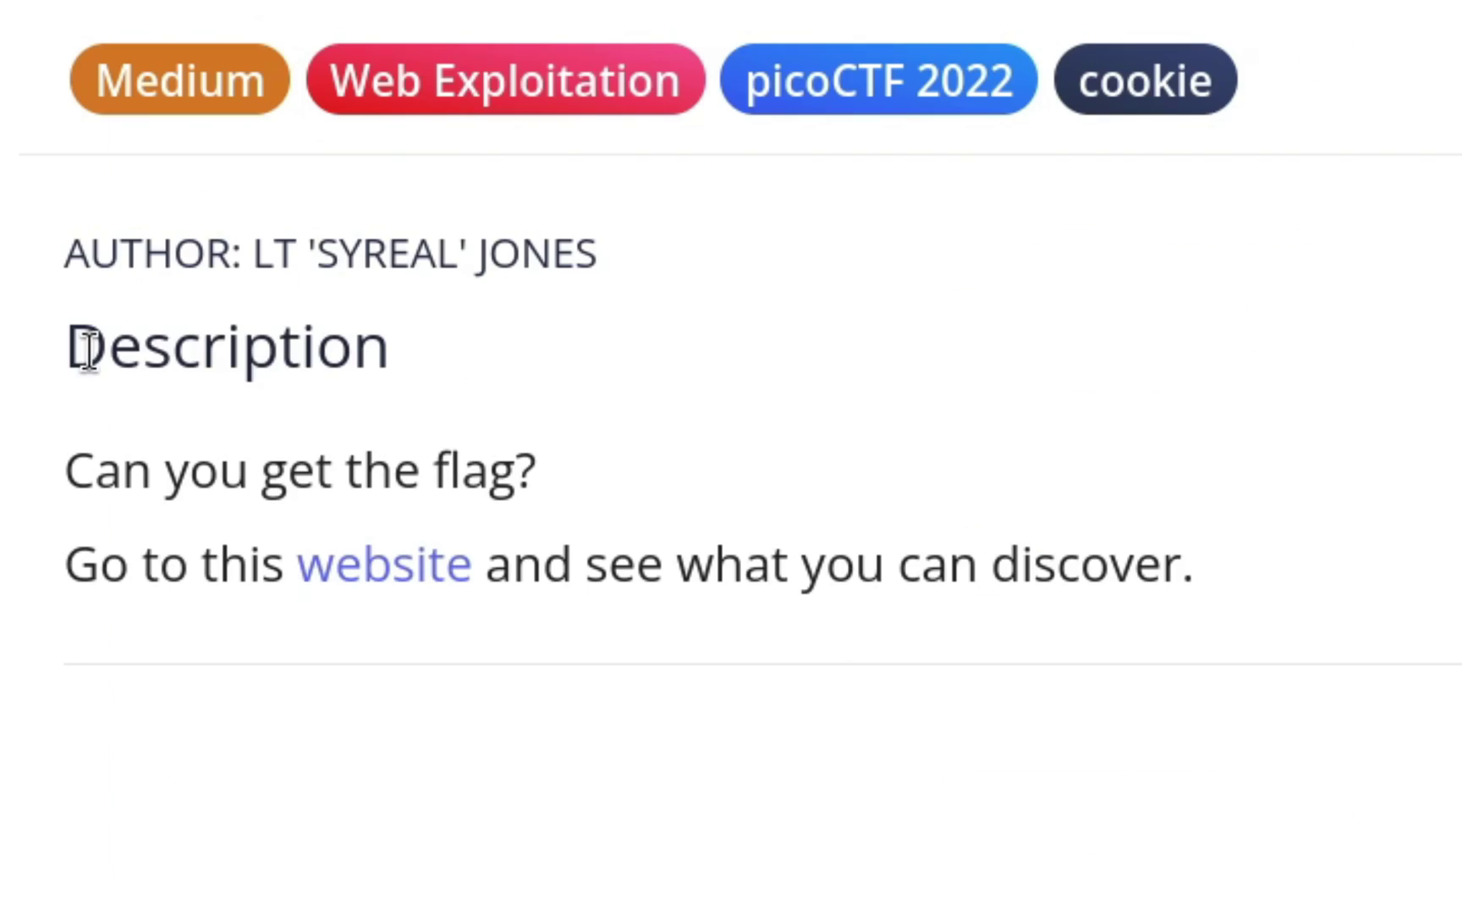
# Read the Power Cookie description heading and its challenge question
pyautogui.moveTo(88, 348); pyautogui.dragTo(300, 347)
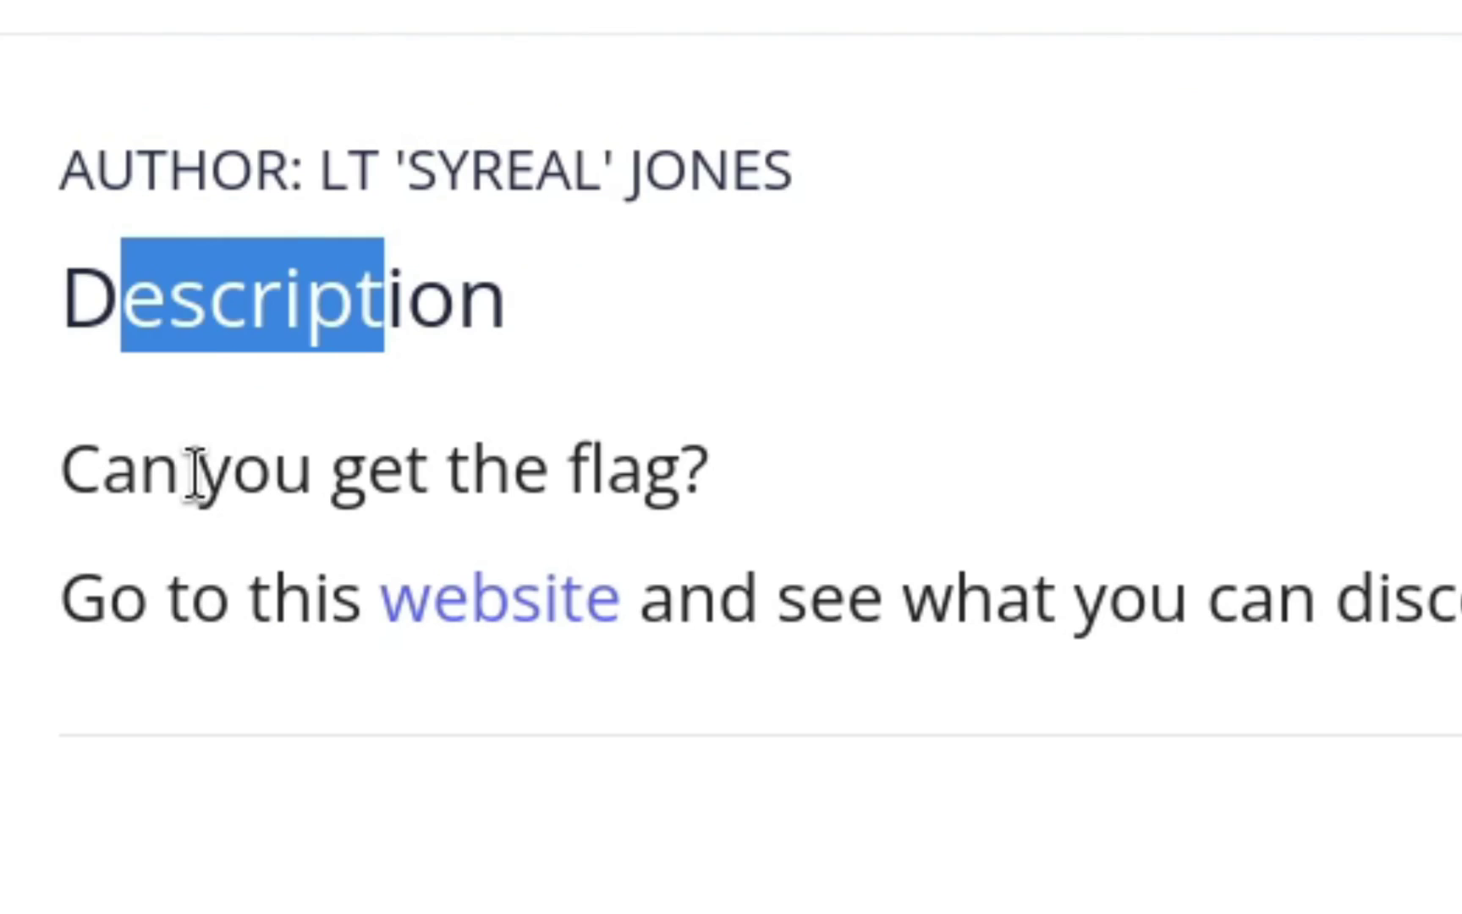
pyautogui.moveTo(168, 472); pyautogui.dragTo(429, 485)
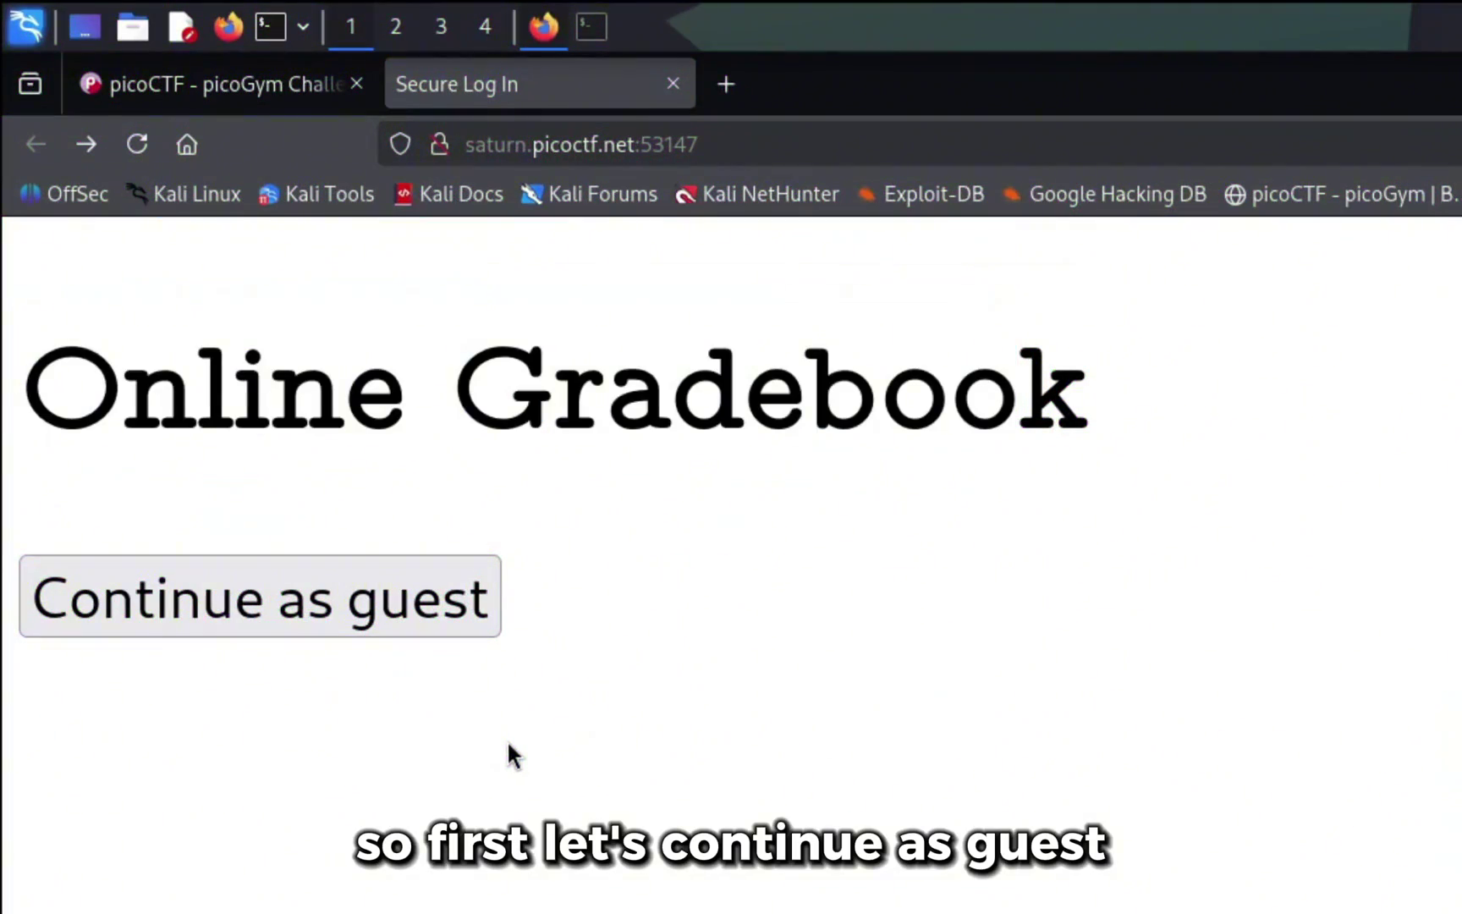
# Continue as guest and inspect the site's Storage cookies, finding isAdmin at 0
pyautogui.click(360, 634)
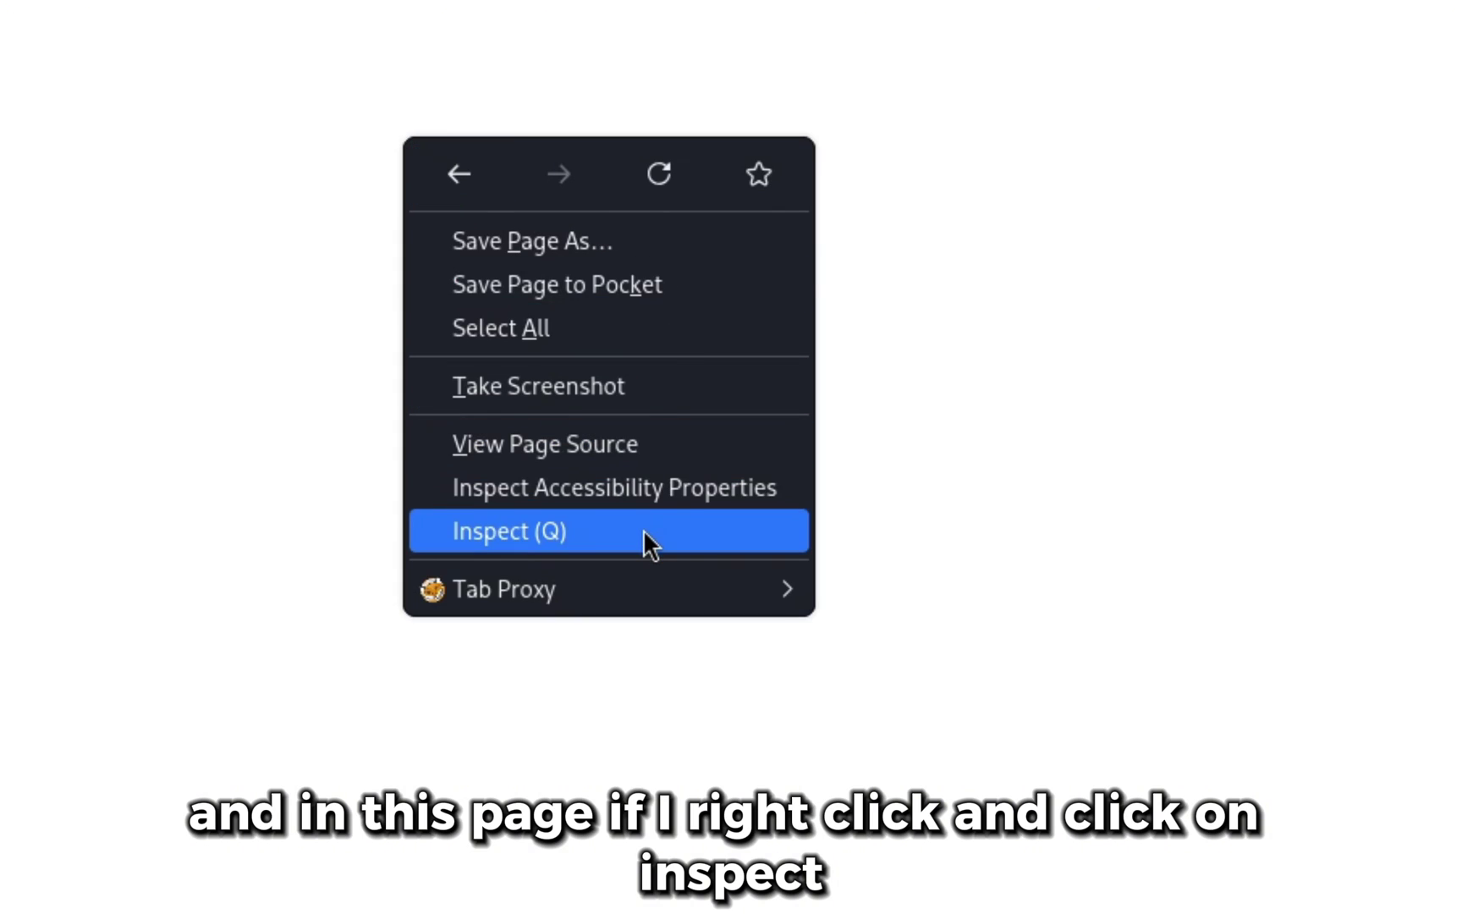
pyautogui.click(646, 530)
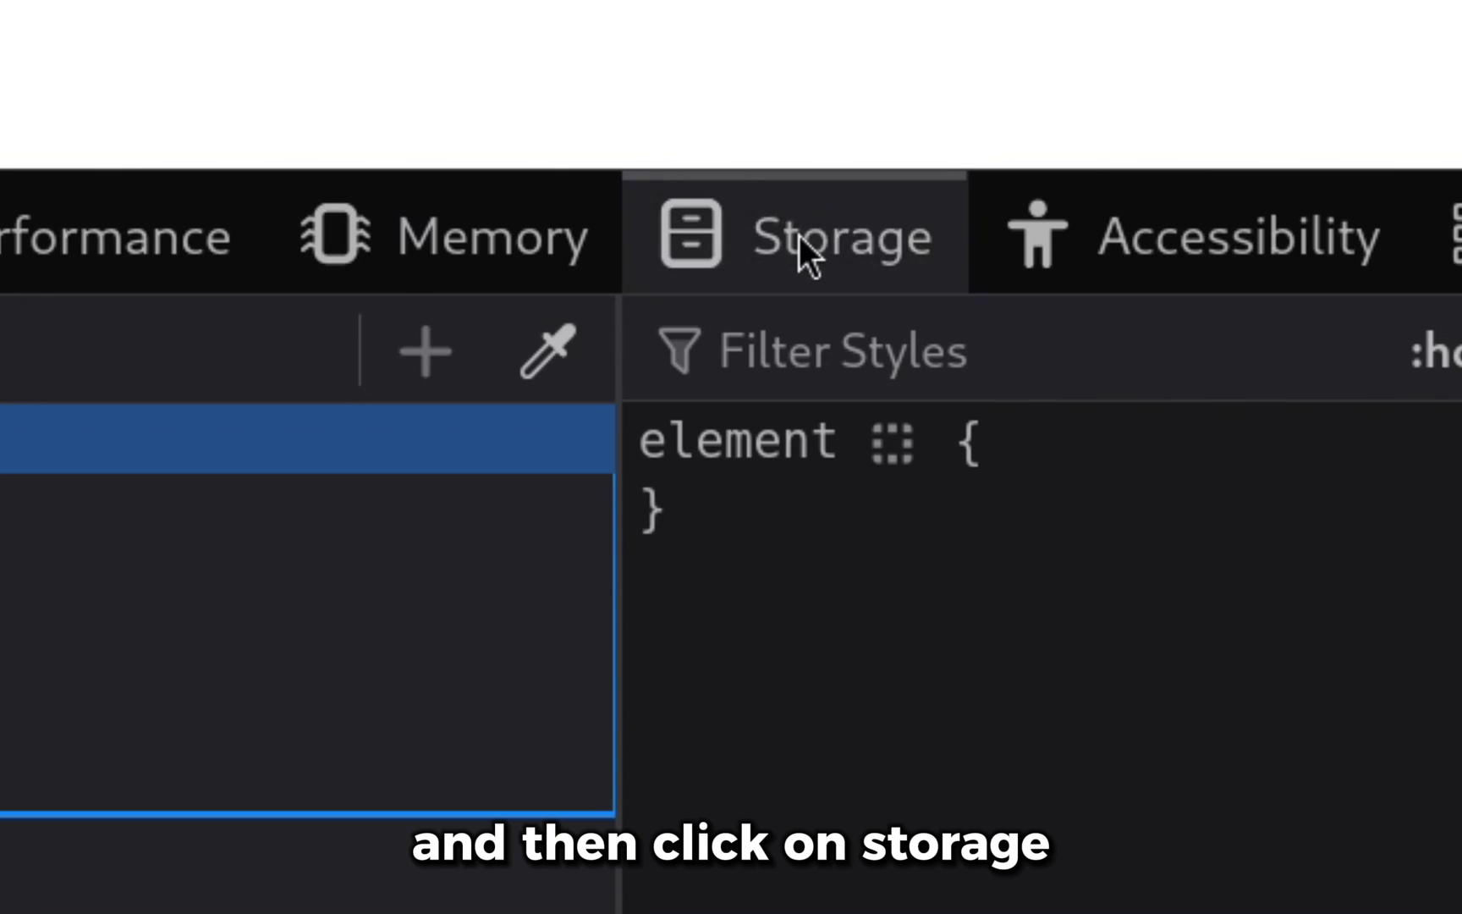
pyautogui.click(799, 240)
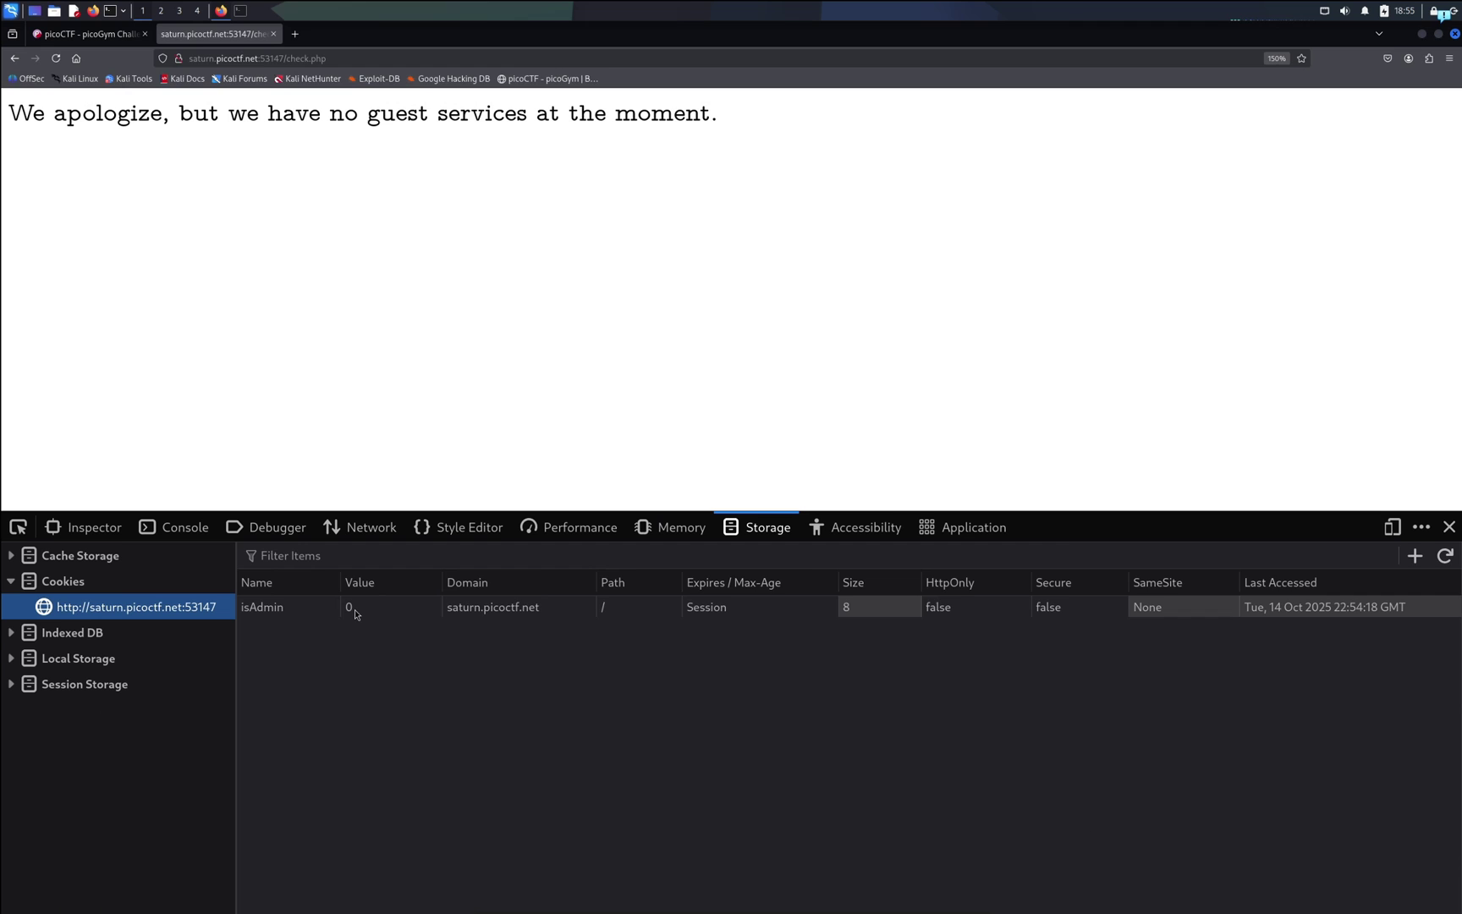
# Change the isAdmin cookie to 1, reload check.php, and highlight the revealed flag
pyautogui.doubleClick(354, 608)
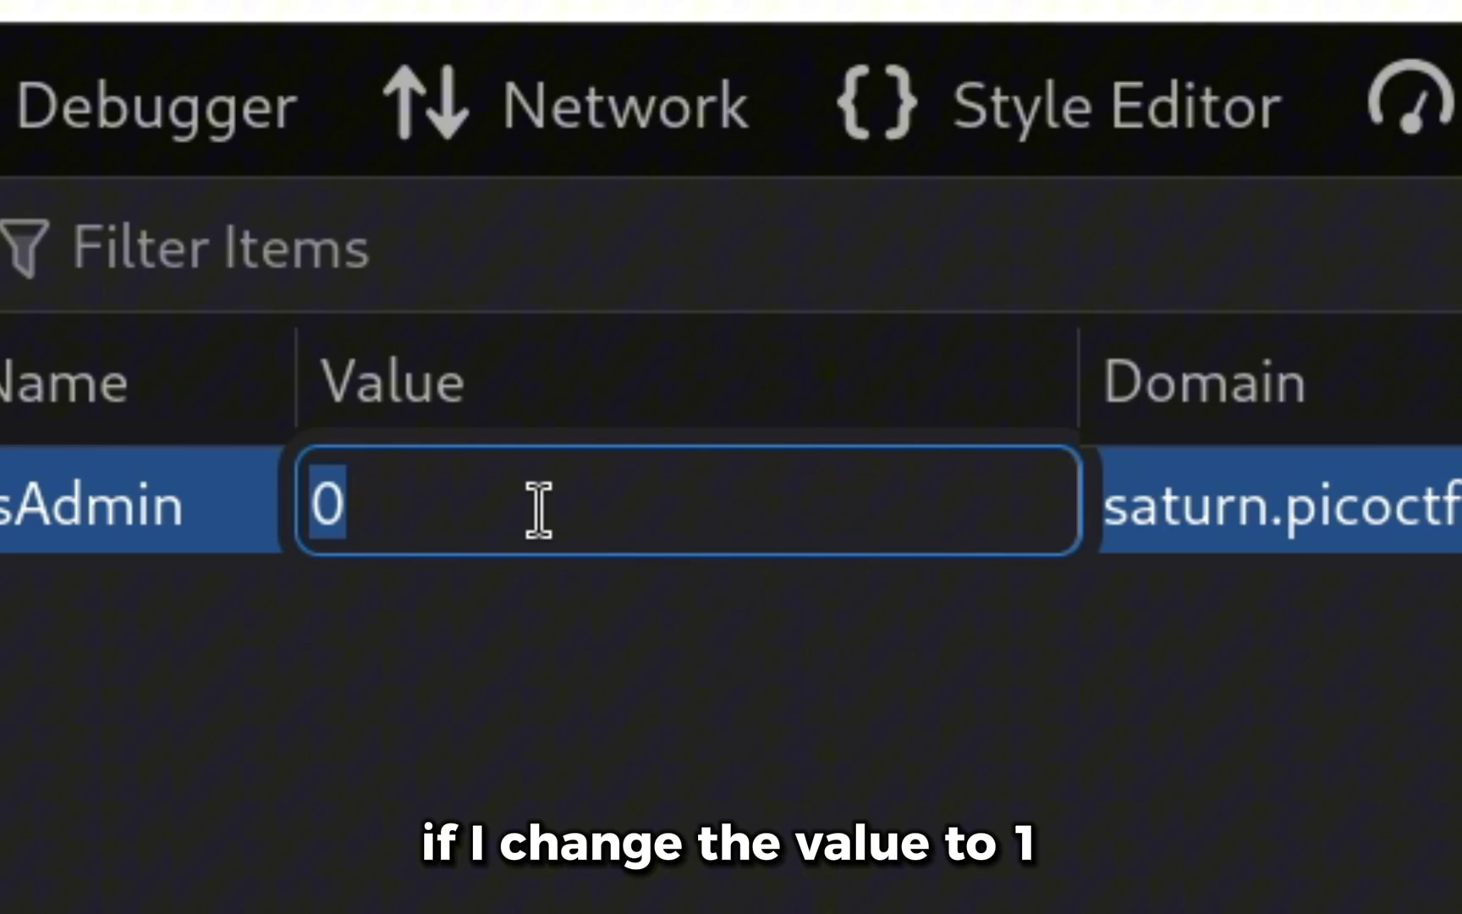
pyautogui.click(522, 472)
pyautogui.write('1')
pyautogui.press('Return')
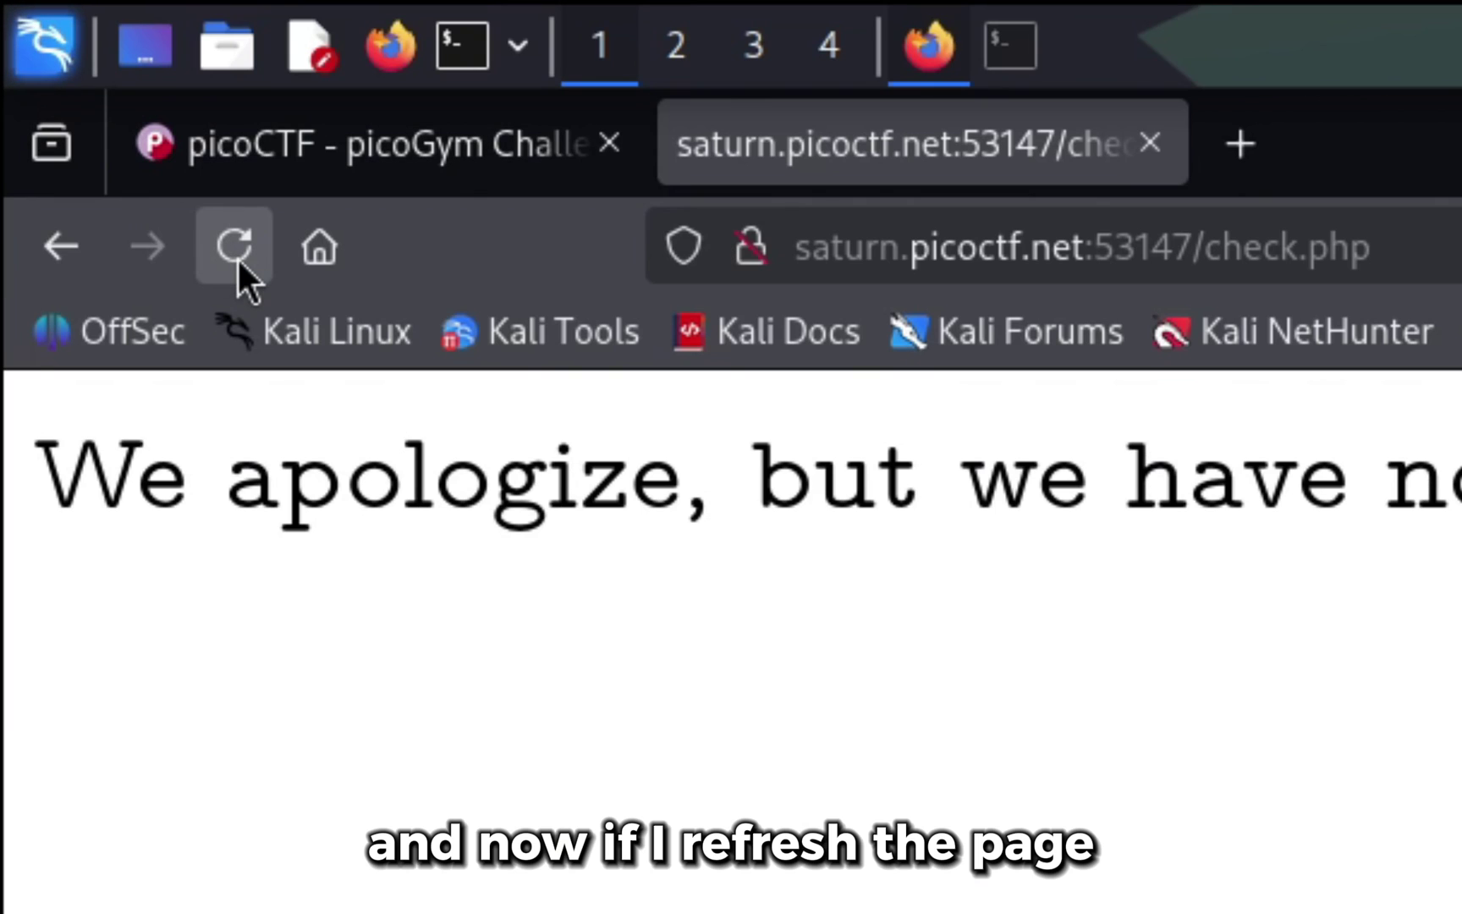
pyautogui.click(236, 255)
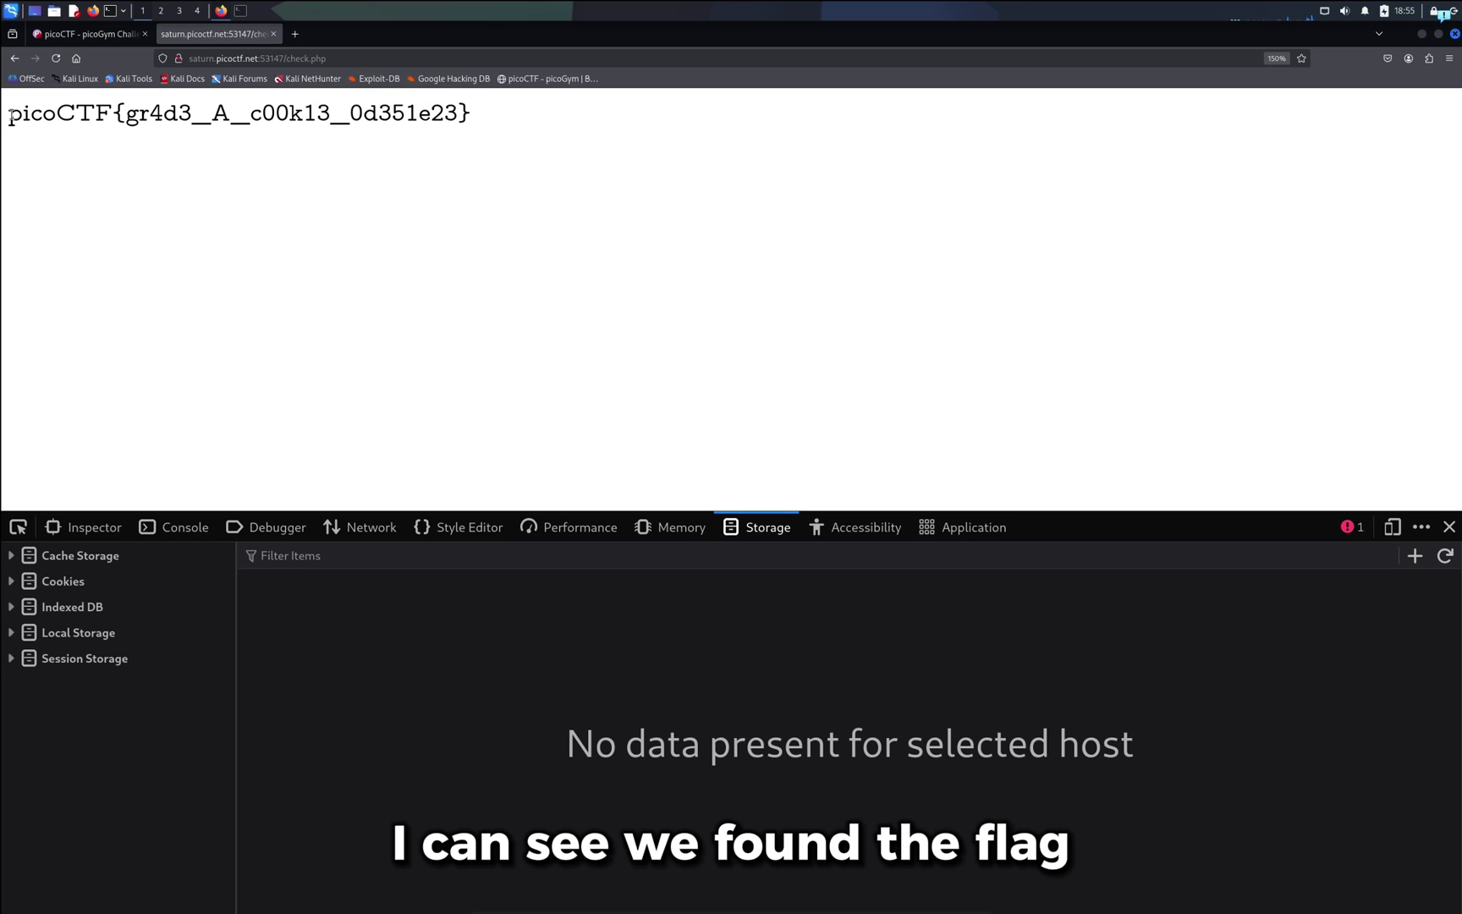
pyautogui.moveTo(9, 112); pyautogui.dragTo(512, 128)
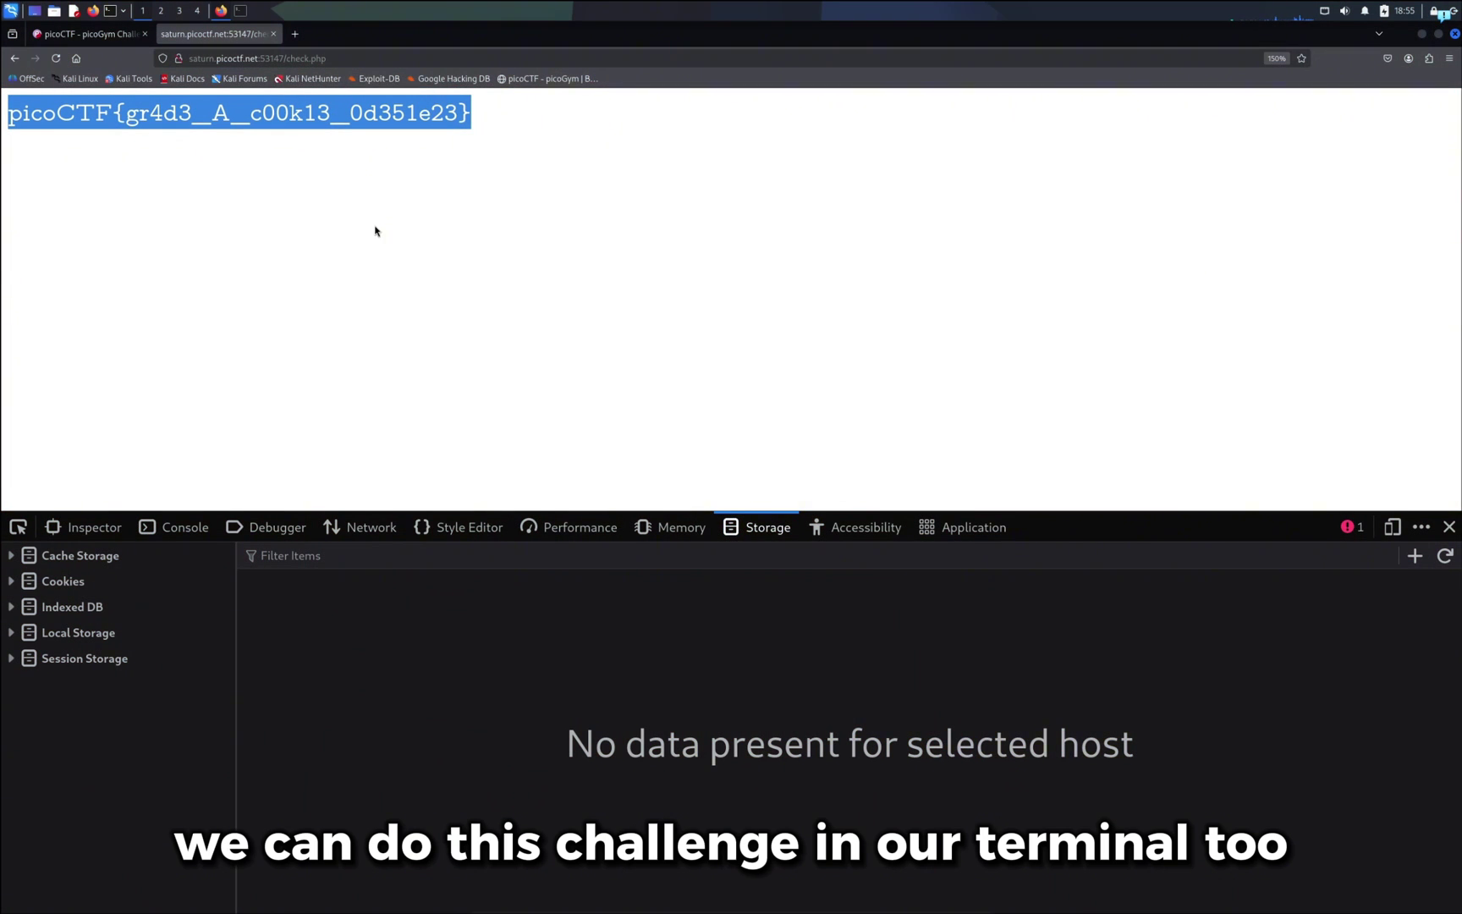
# Copy the check.php URL and run curl on it in the Terminal
pyautogui.click(317, 73)
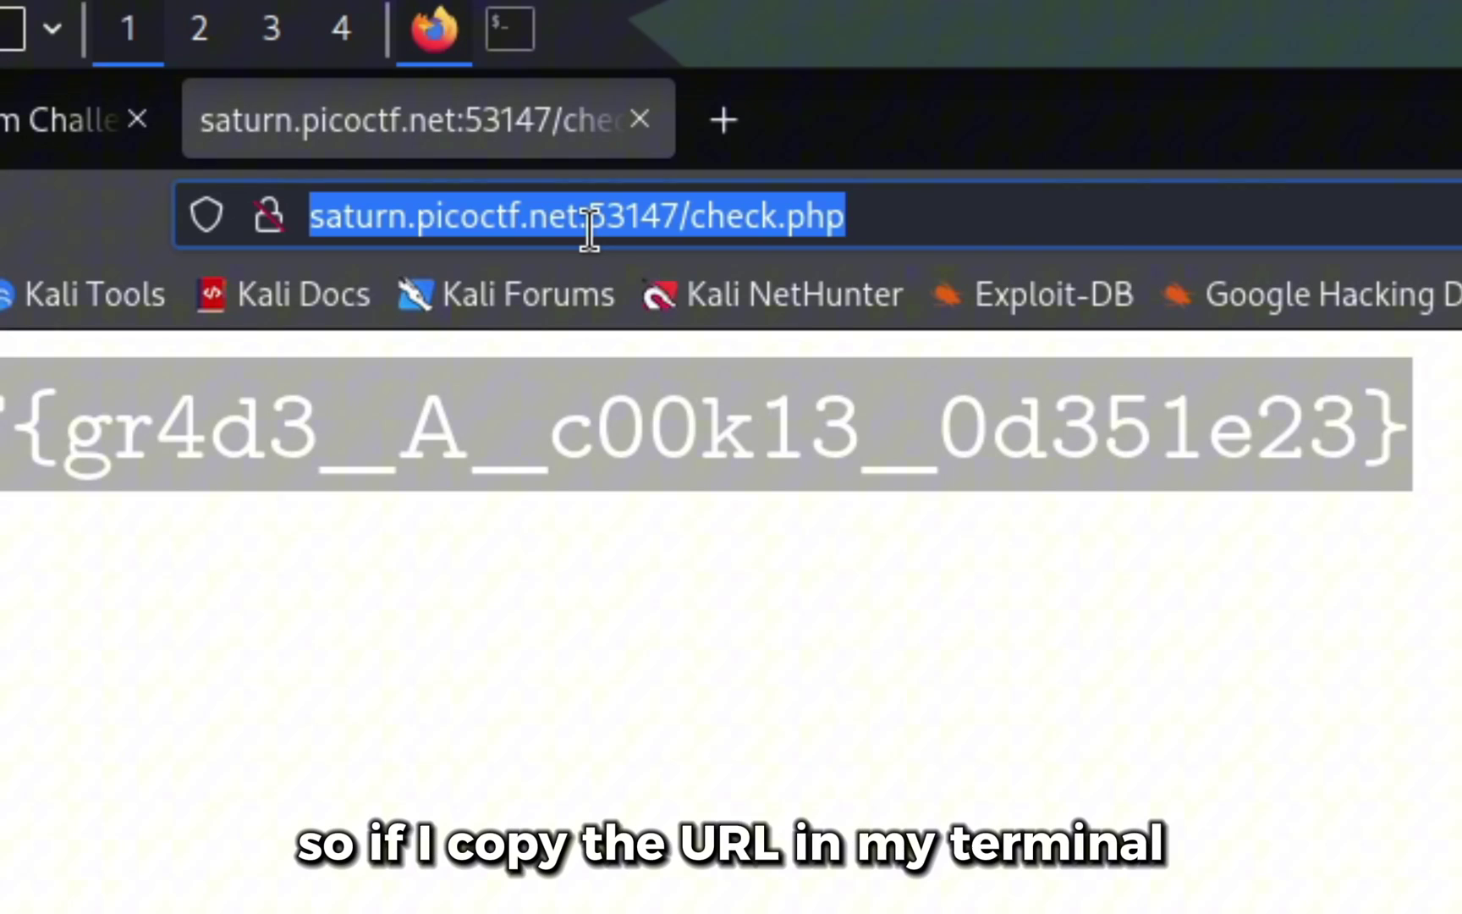
pyautogui.rightClick(316, 75)
pyautogui.click(744, 488)
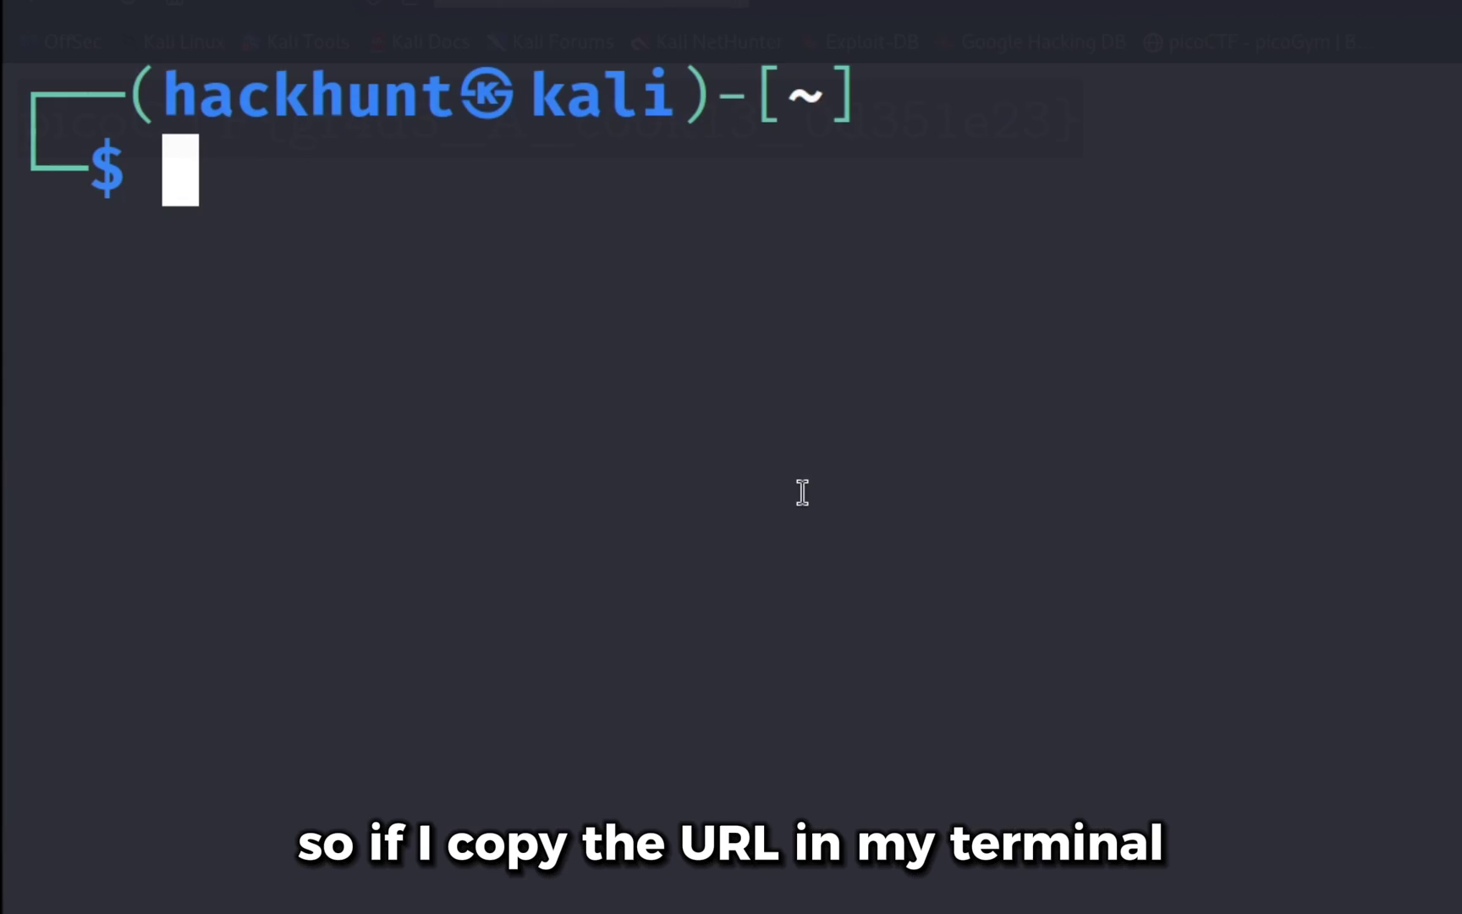
pyautogui.write('curl')
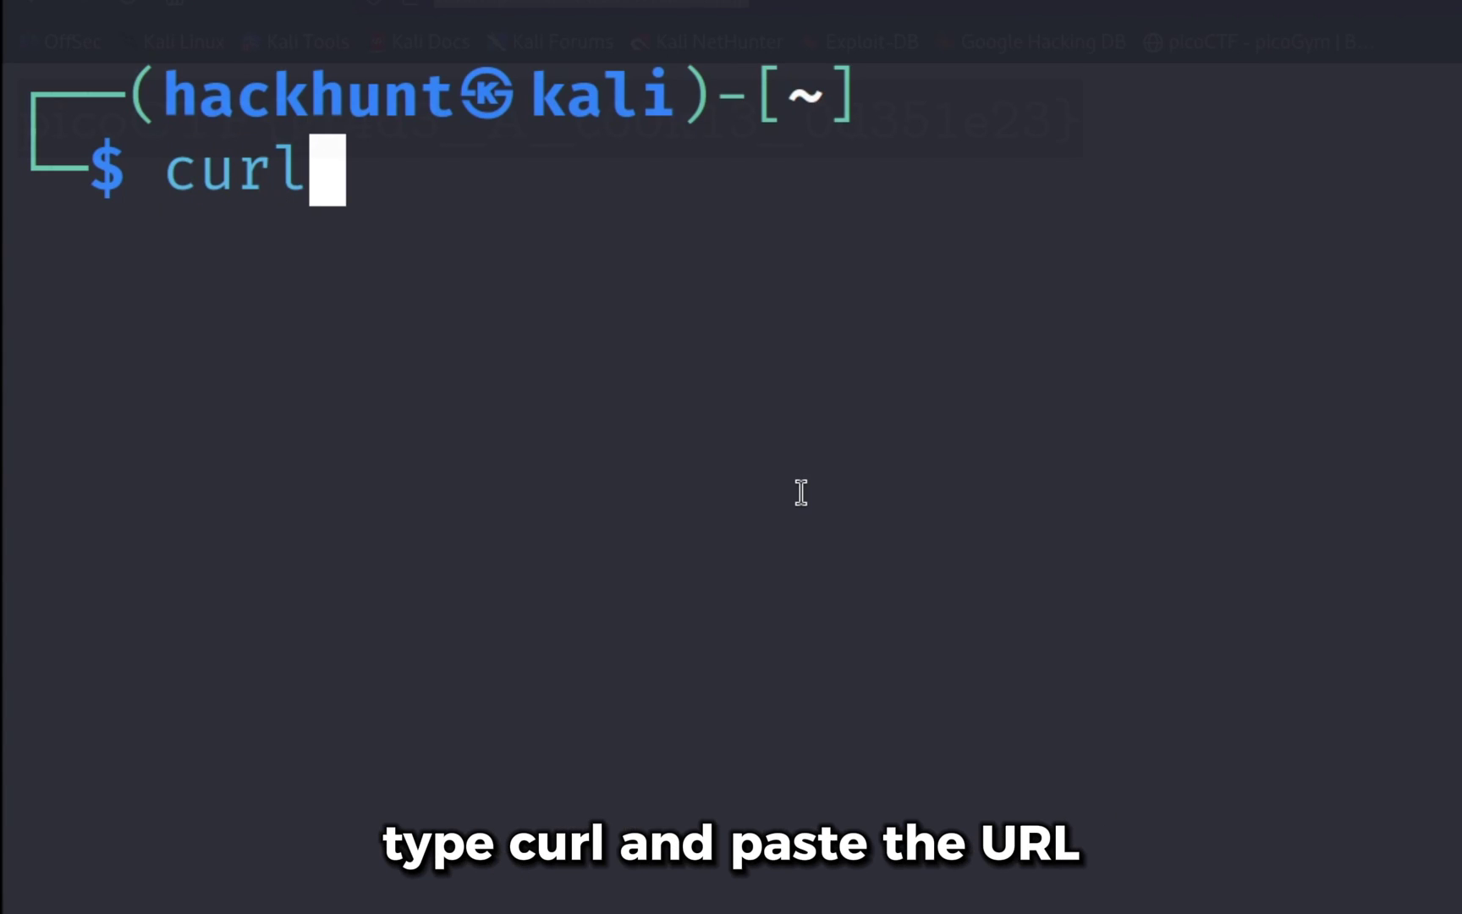
pyautogui.rightClick(739, 209)
pyautogui.click(731, 262)
pyautogui.press('Return')
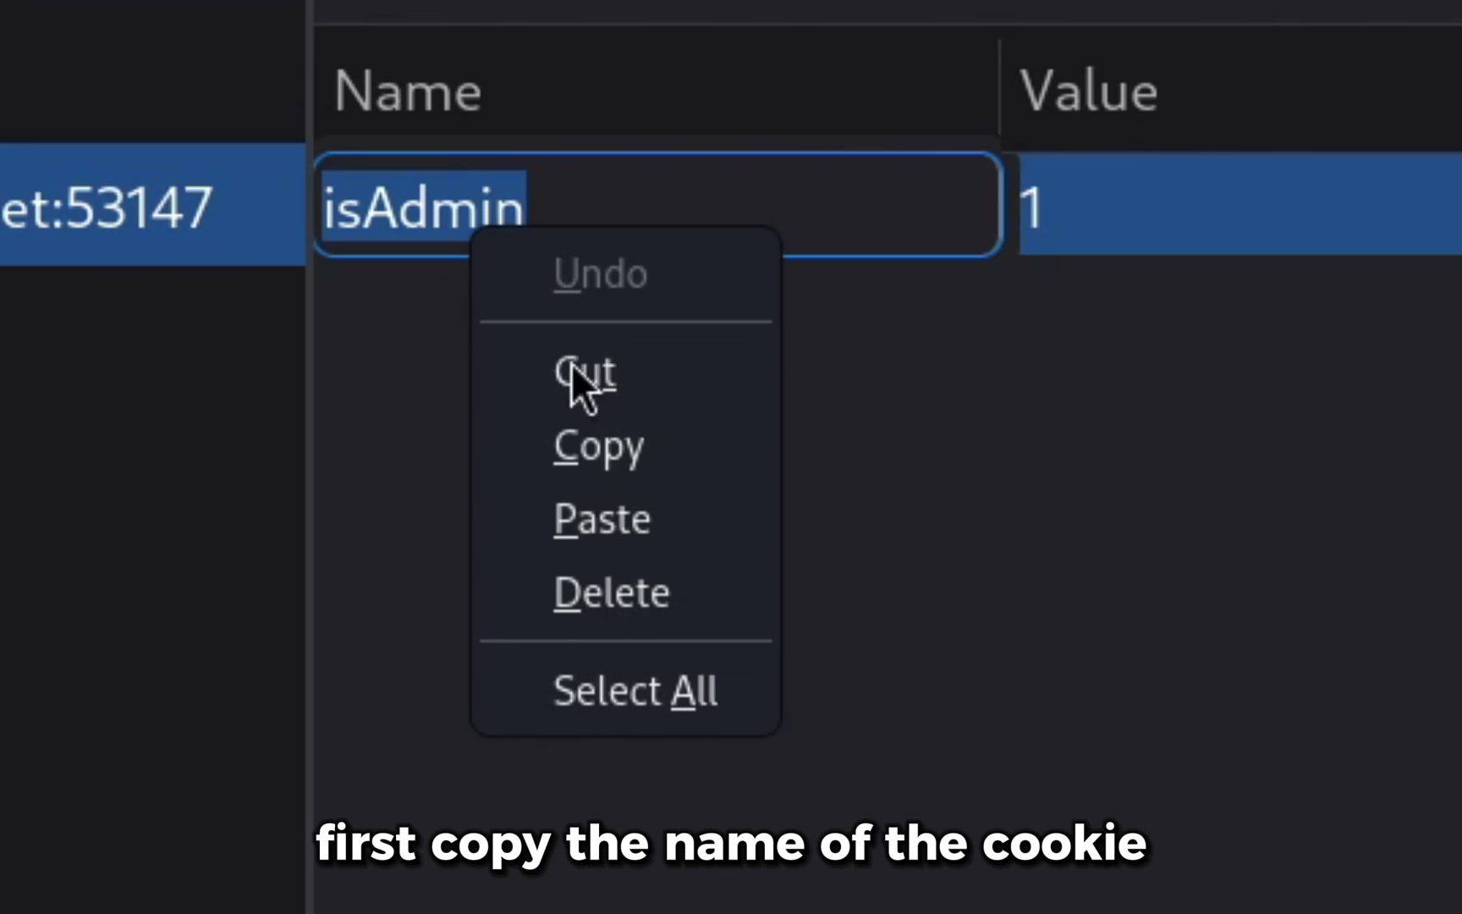
# Run curl with cookie isAdmin=0, then isAdmin=1, and select the printed flag
pyautogui.click(593, 446)
pyautogui.rightClick(989, 682)
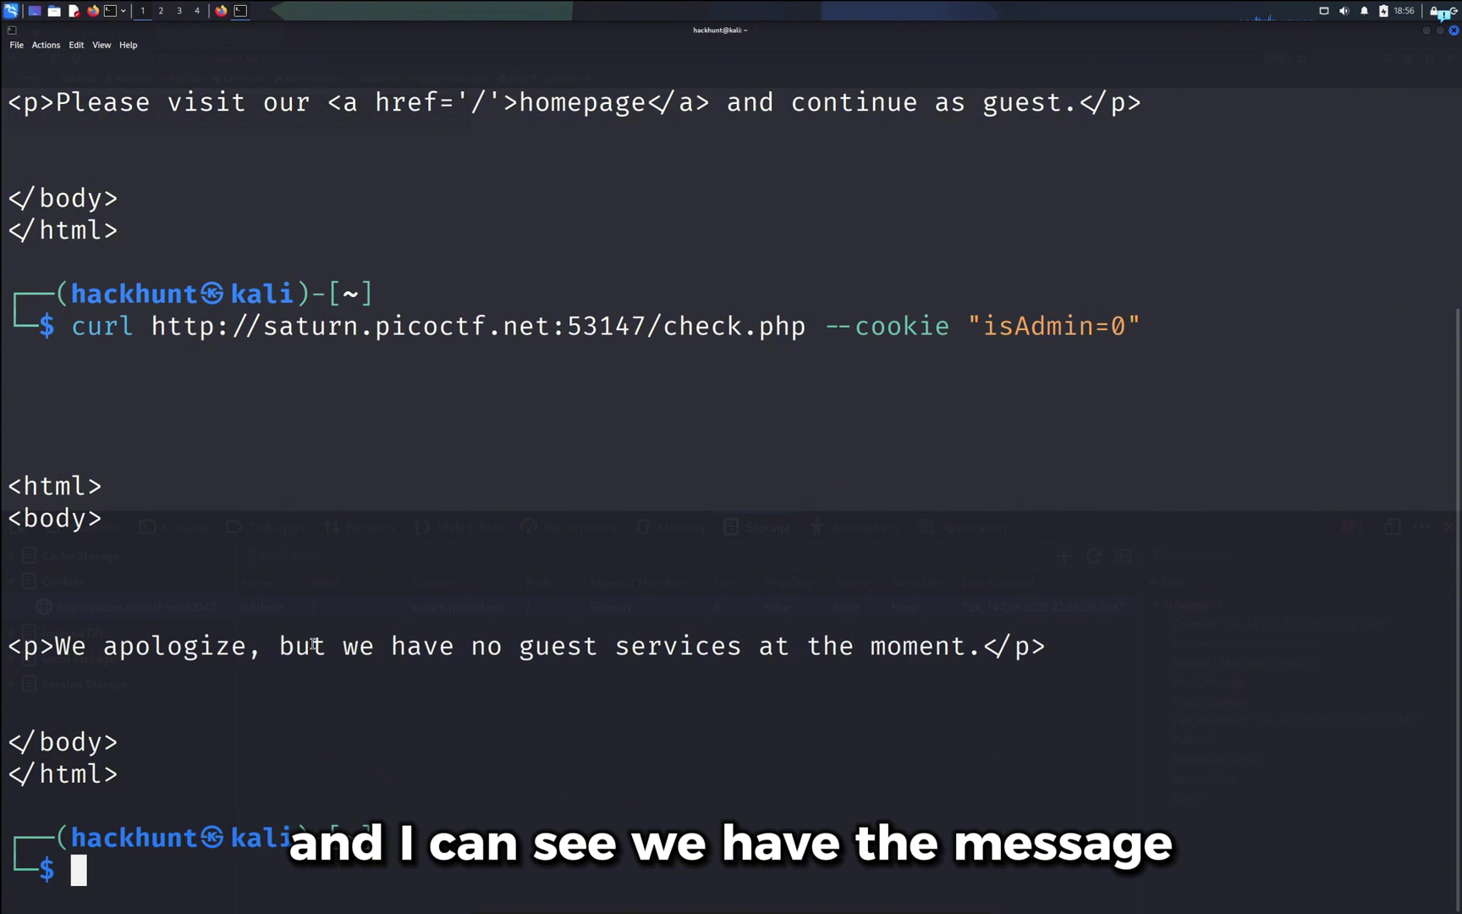
pyautogui.moveTo(343, 647); pyautogui.dragTo(913, 648)
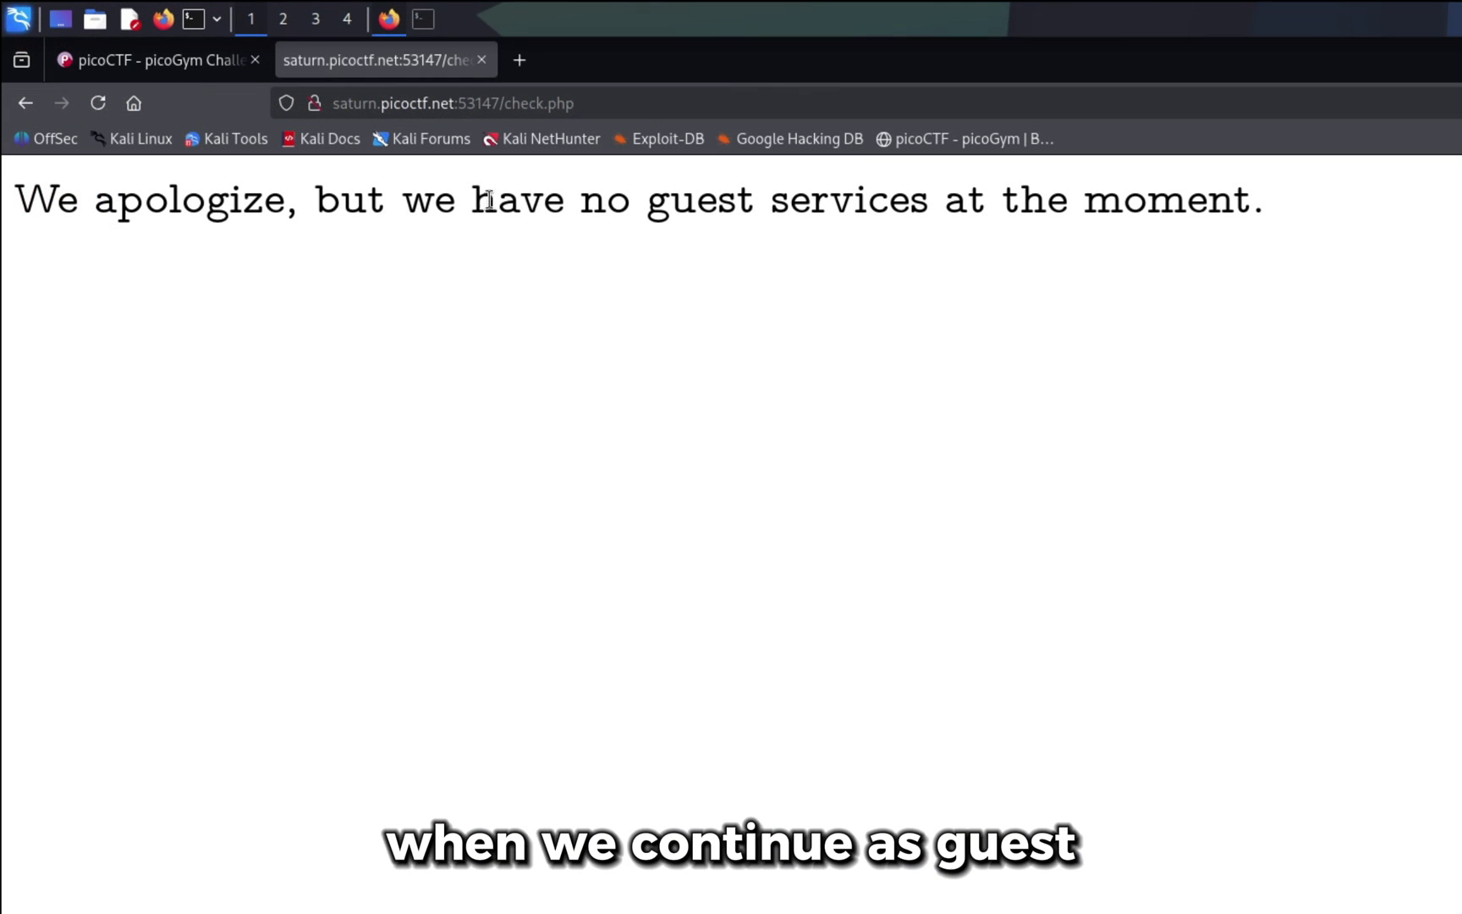
pyautogui.moveTo(471, 200); pyautogui.dragTo(1267, 211)
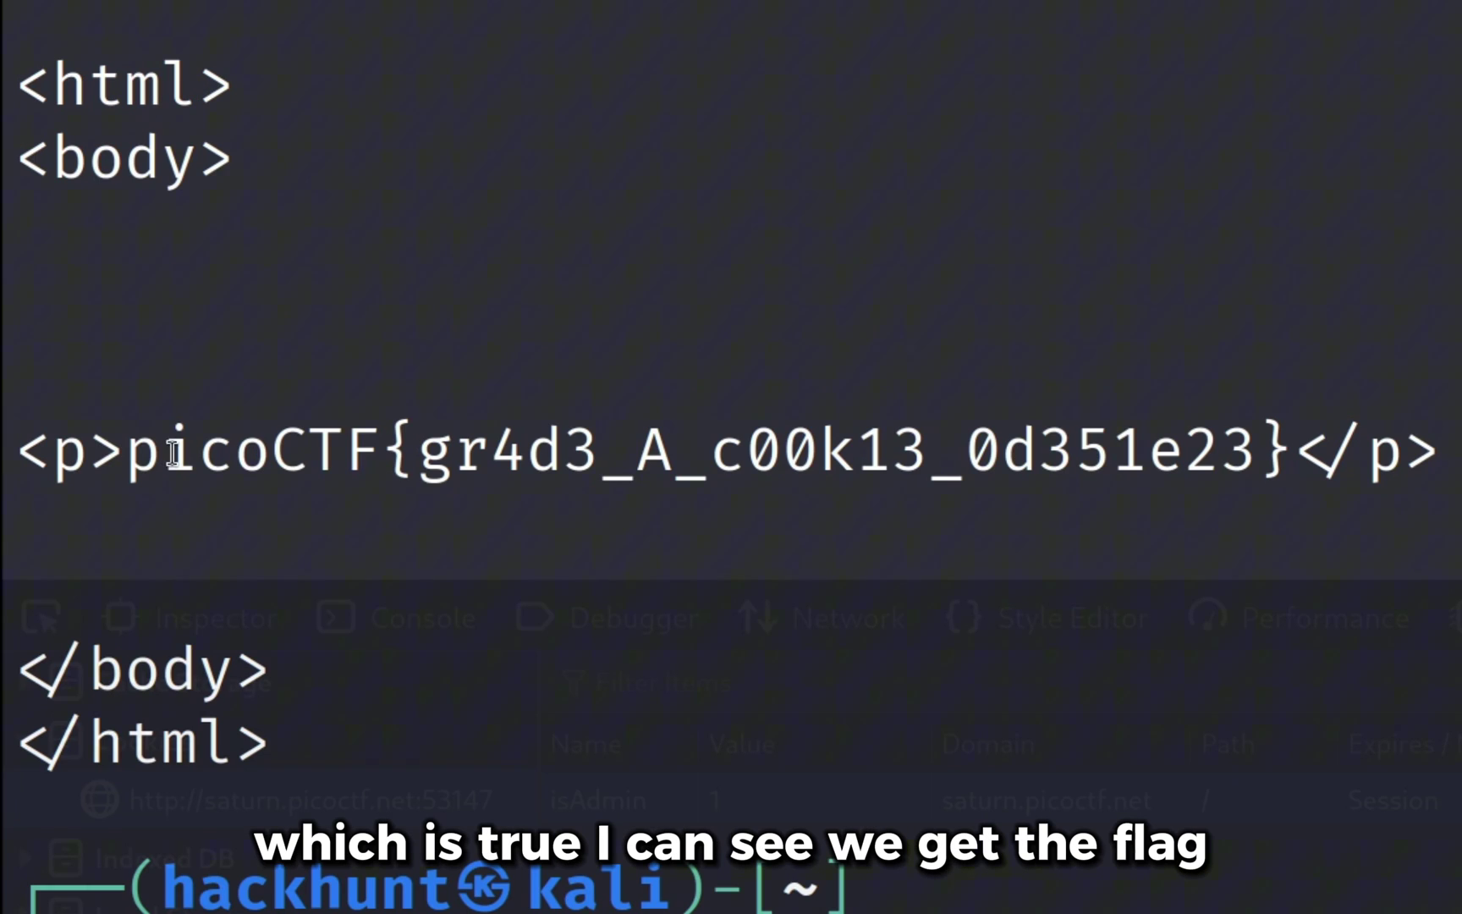
pyautogui.moveTo(149, 449); pyautogui.dragTo(1289, 458)
# Copy the flag from the Terminal, paste it into the picoCTF{FLAG} field, and submit
pyautogui.rightClick(1264, 468)
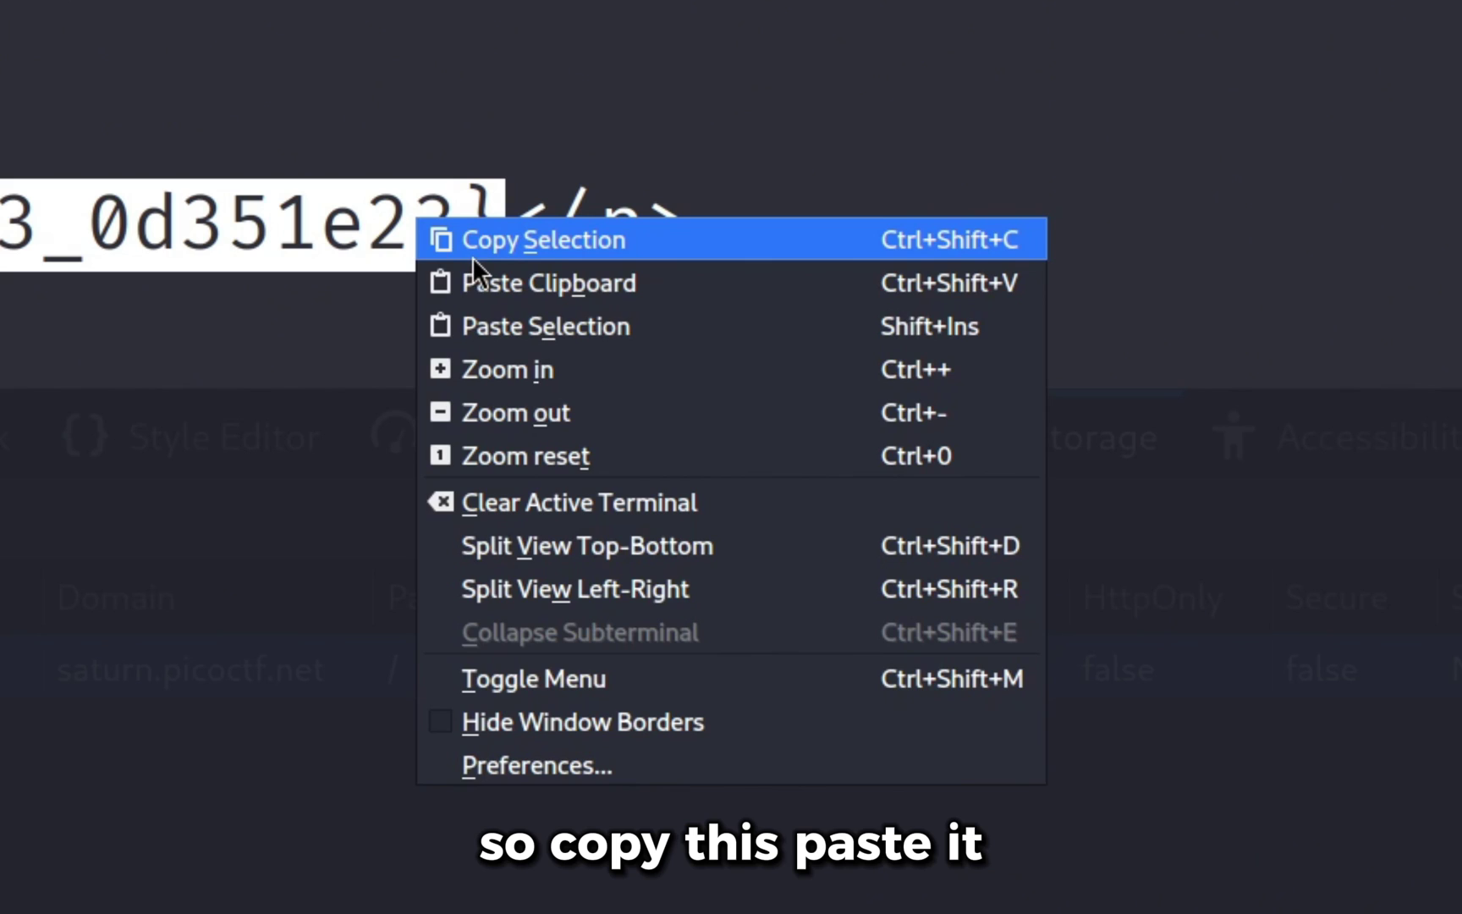
pyautogui.hotkey('ctrl', 'v')
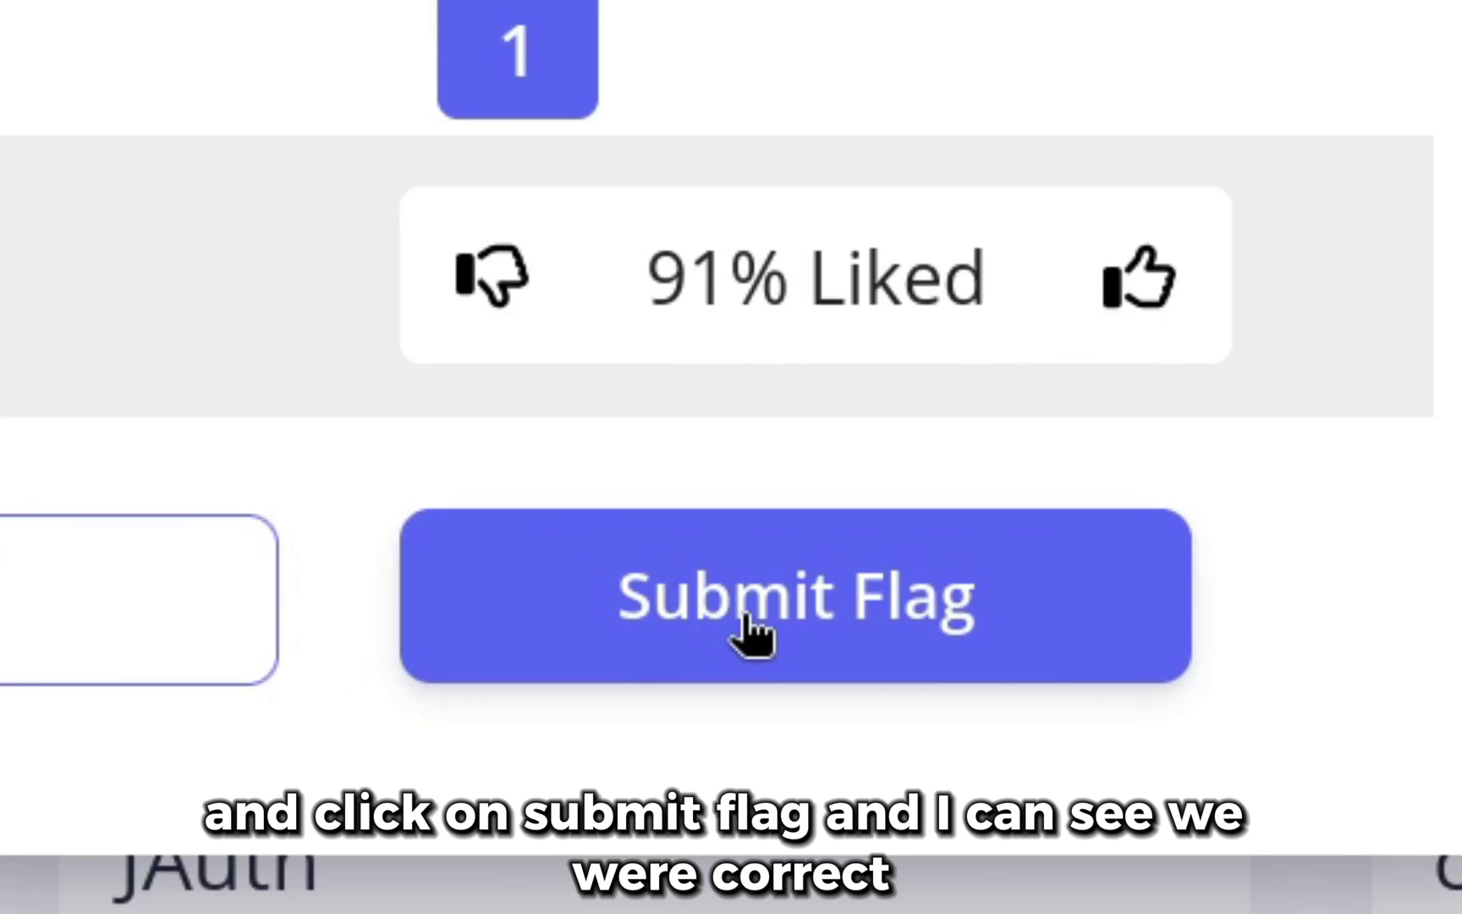
pyautogui.click(754, 634)
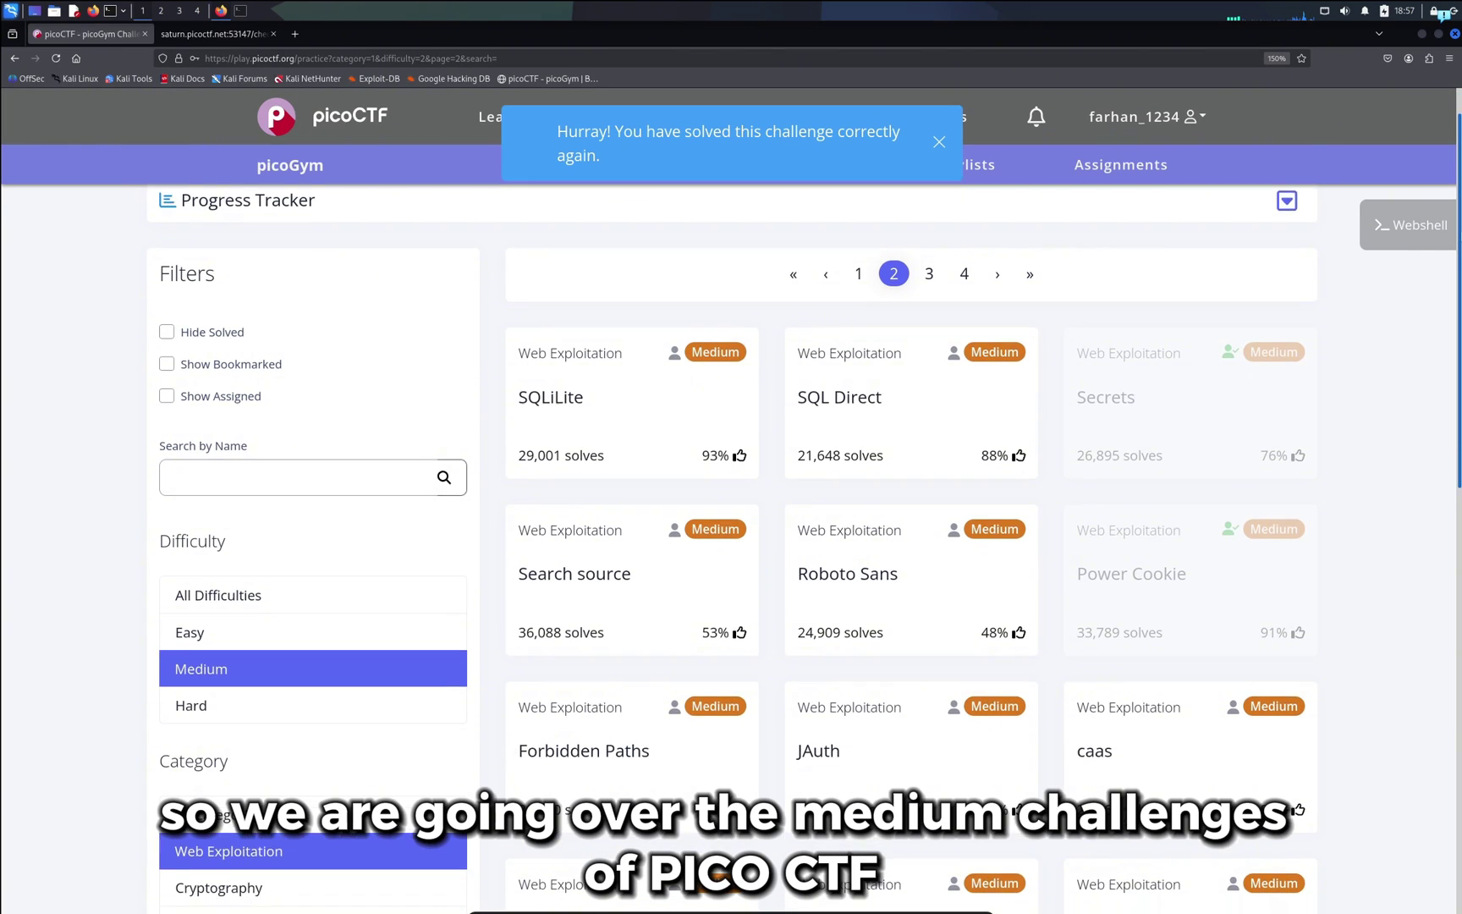
pyautogui.scroll(-2, 731, 514)
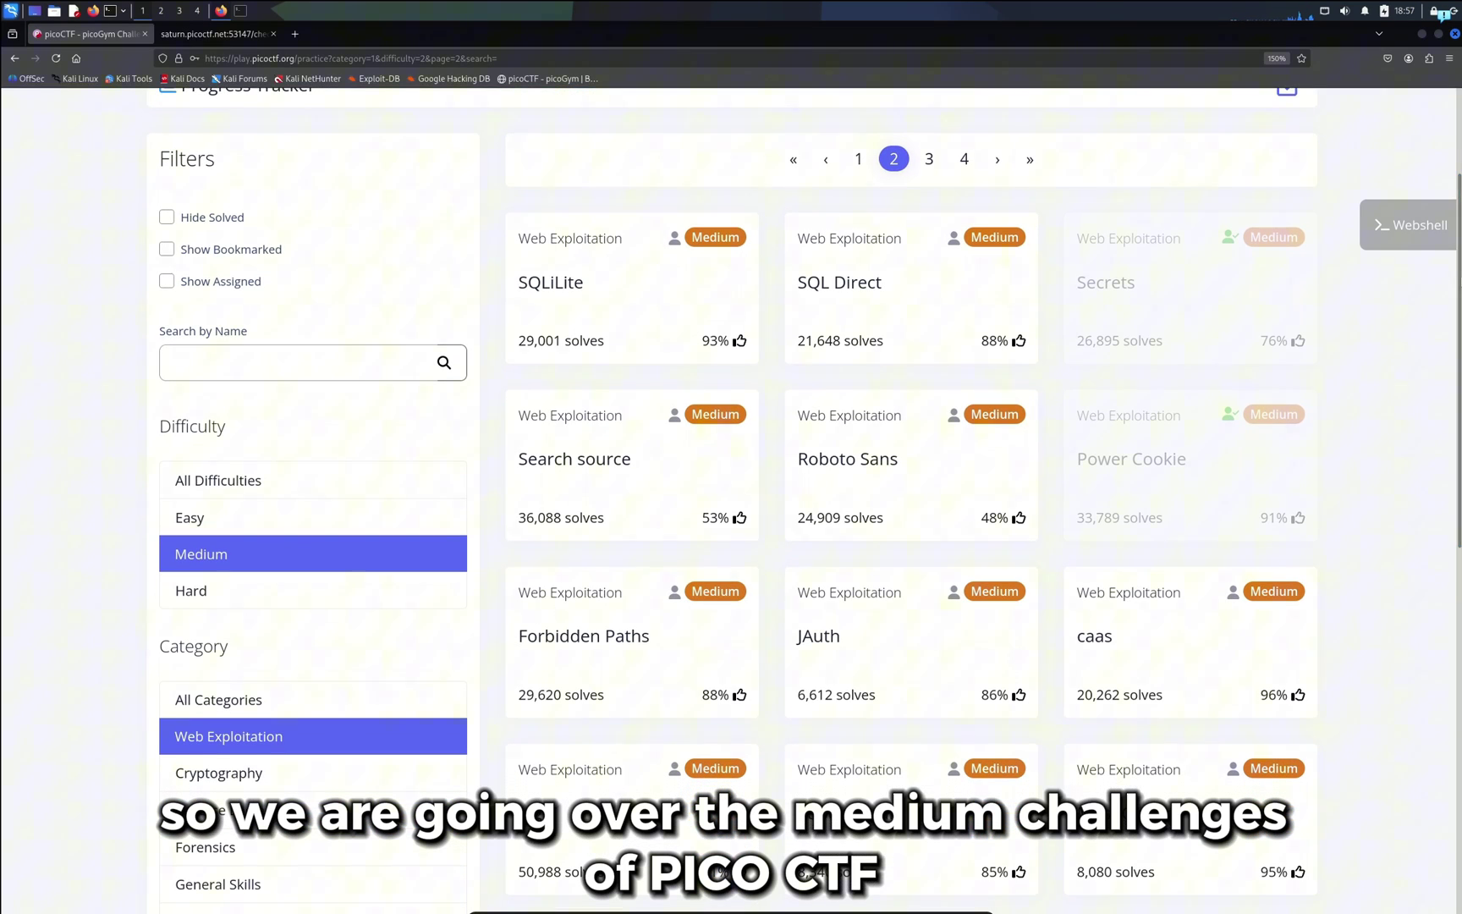